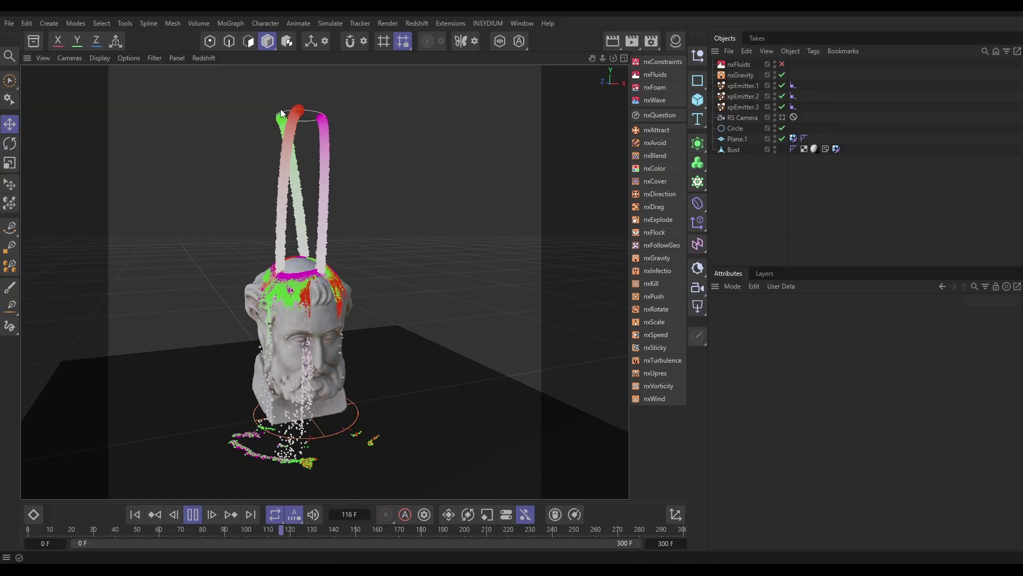
Pause at frame 134 and show xpEmitter.2's emission settings: Regular, frames 3–180, radius 0.7 cm
left_click(193, 514)
left_click(794, 85)
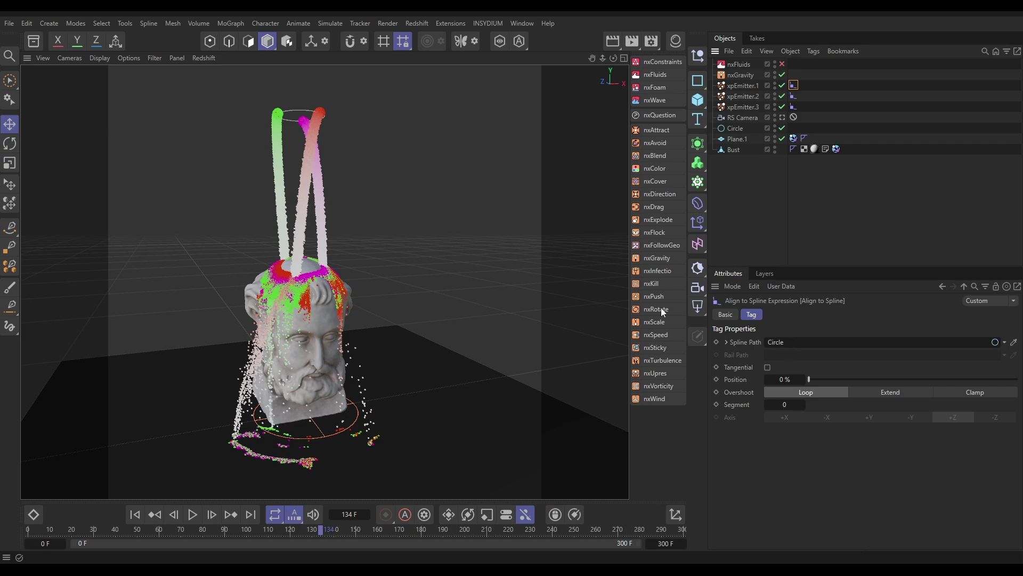
left_click(749, 96)
left_click(803, 315)
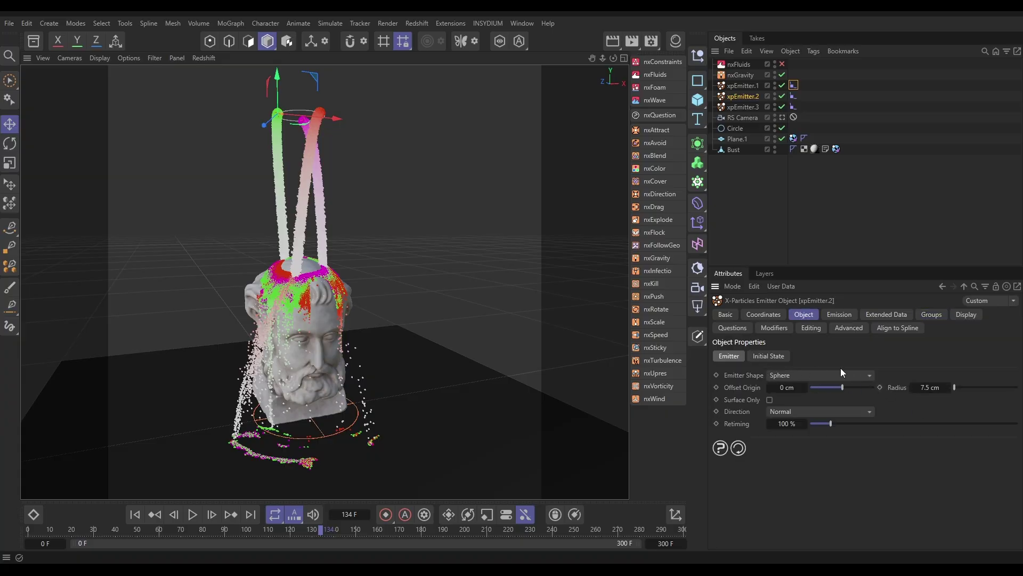
left_click(839, 314)
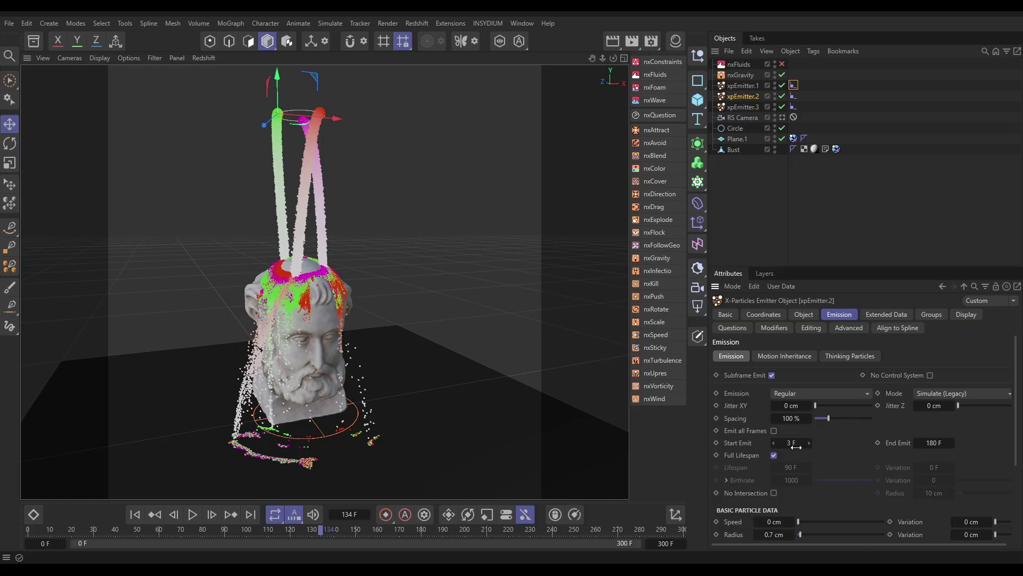
scroll(832, 458, "down", 3)
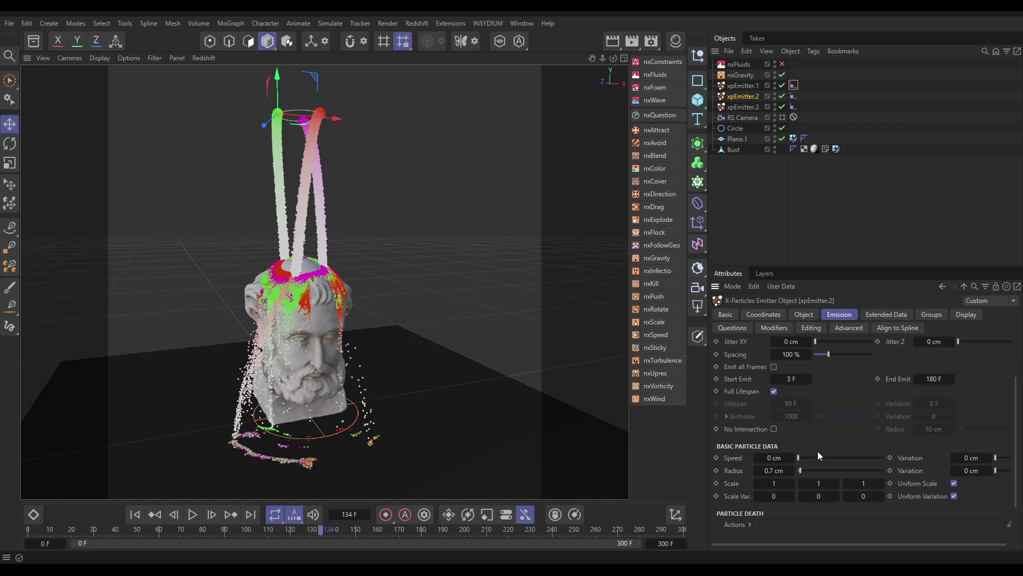
Show nxGravity's 981 cm strength settings, then replay the simulation from the start to frame 75
left_click(742, 75)
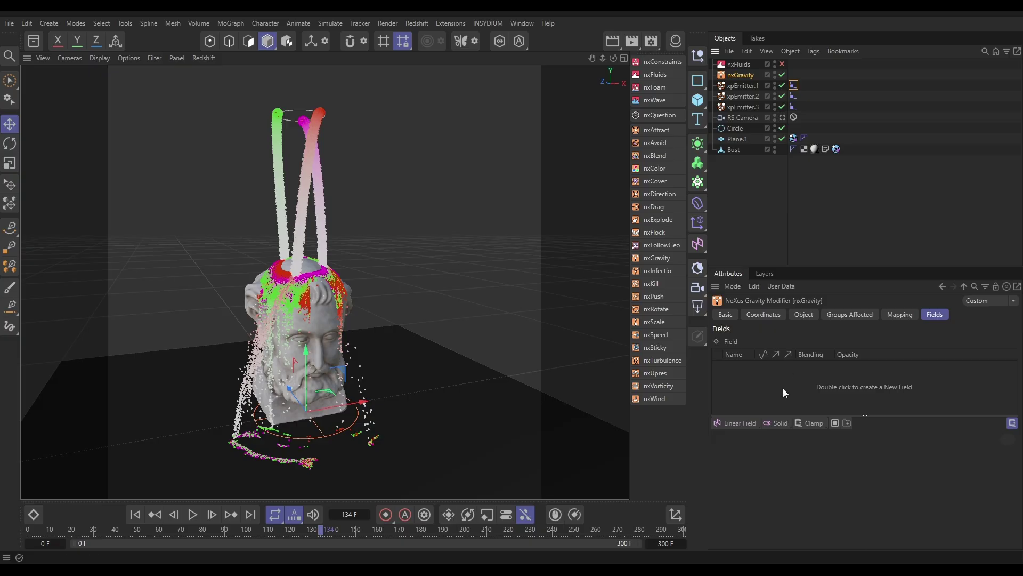
left_click(801, 314)
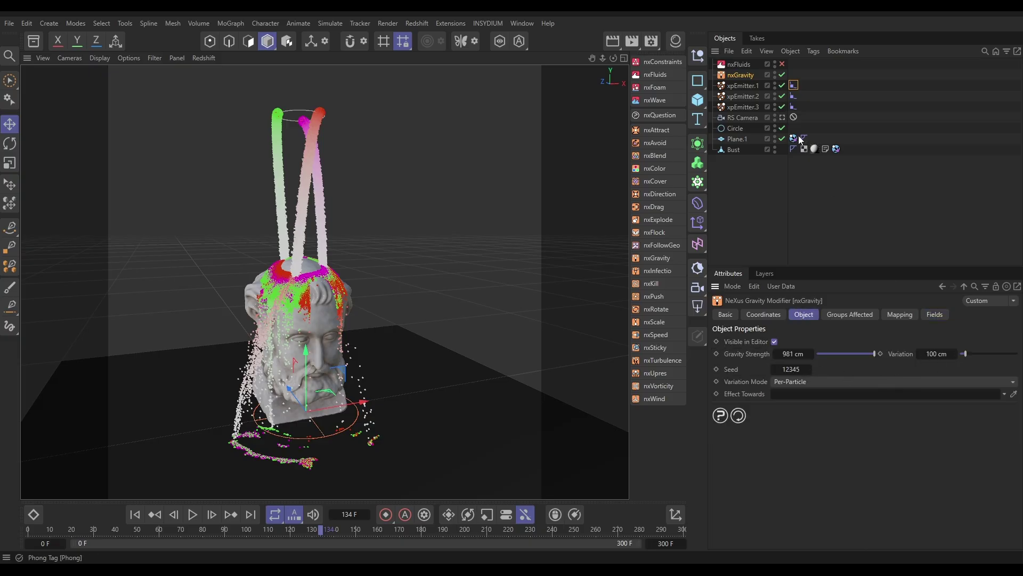
left_click(135, 514)
left_click(190, 516)
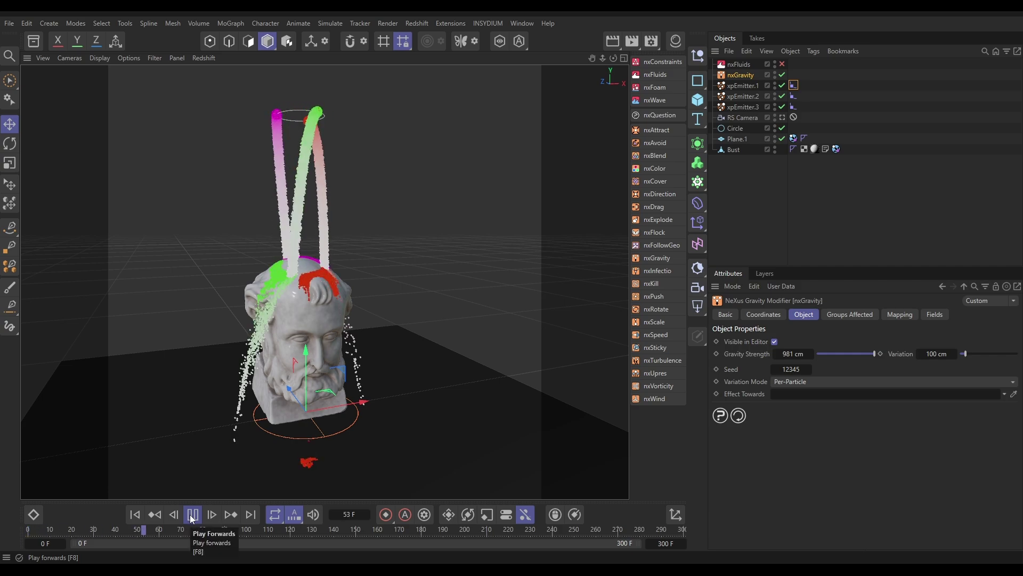
left_click(192, 515)
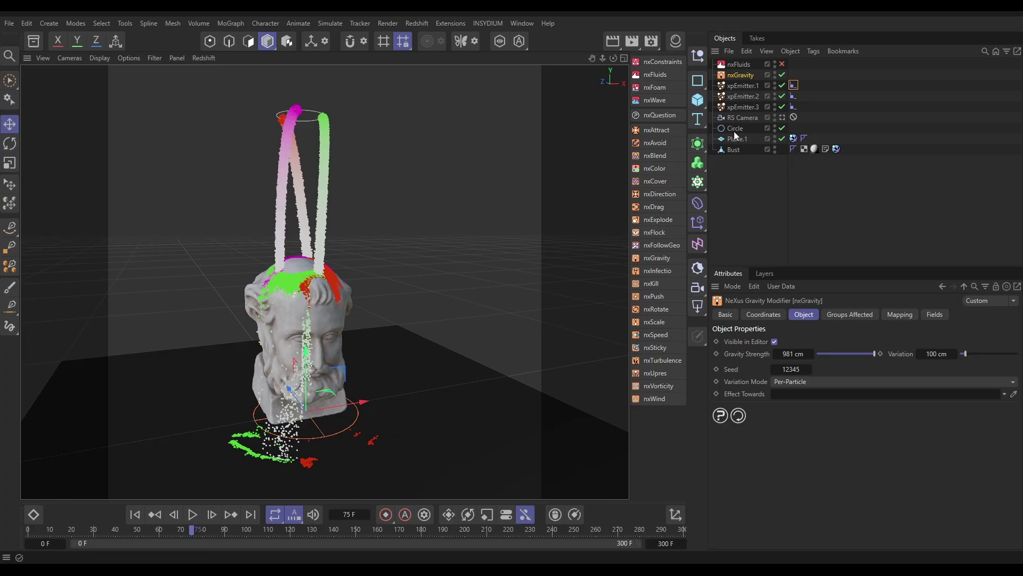
Enable nxFluids (SPH, viscosity 30) and replay the simulation from the start to frame 80
left_click(782, 64)
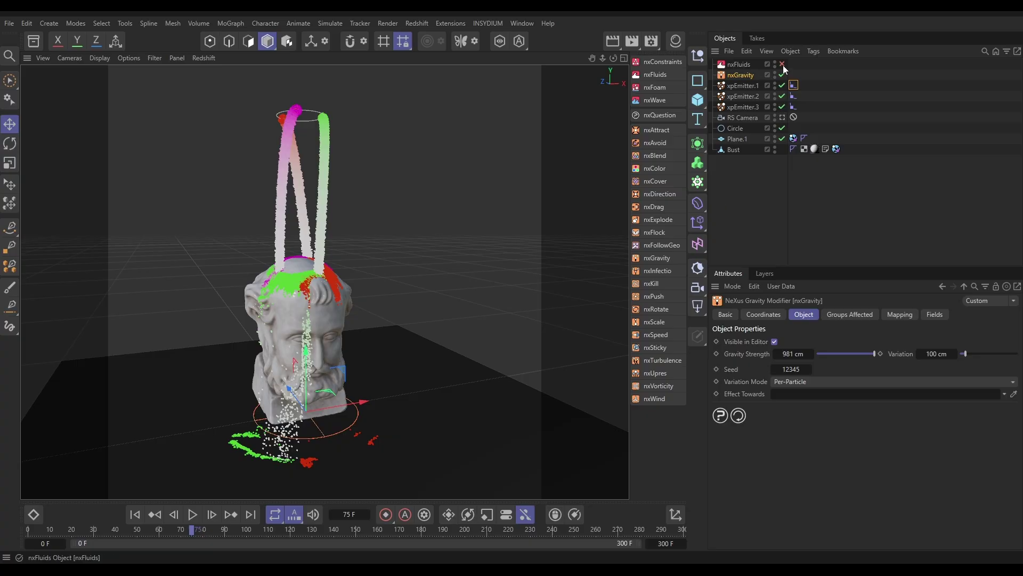
left_click(741, 64)
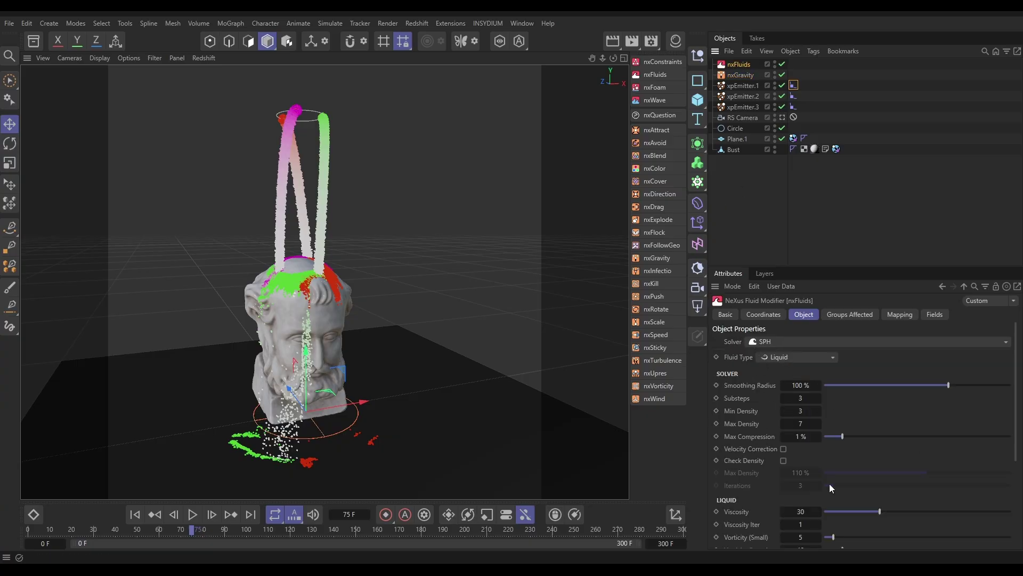
left_click(135, 514)
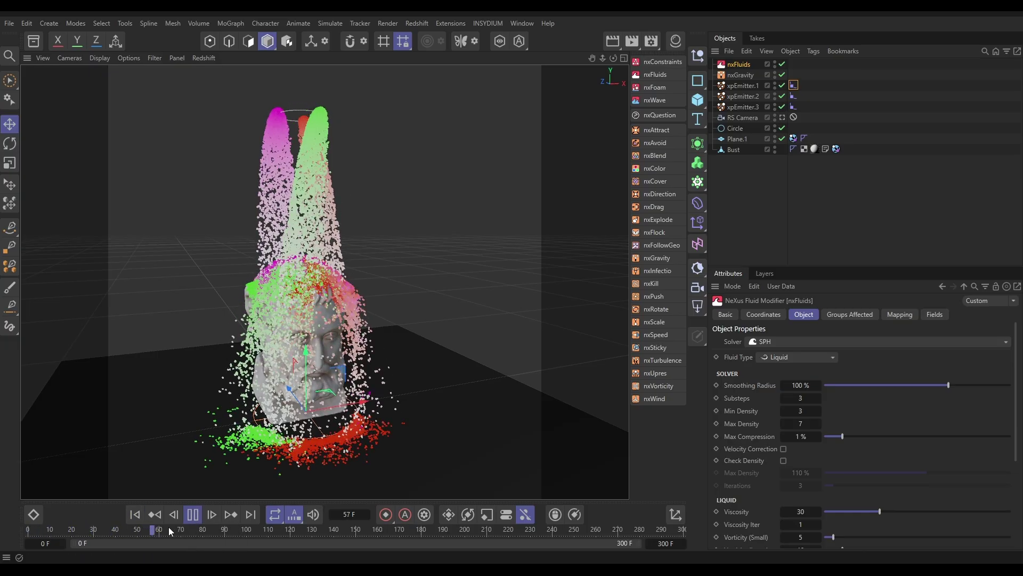
left_click(193, 515)
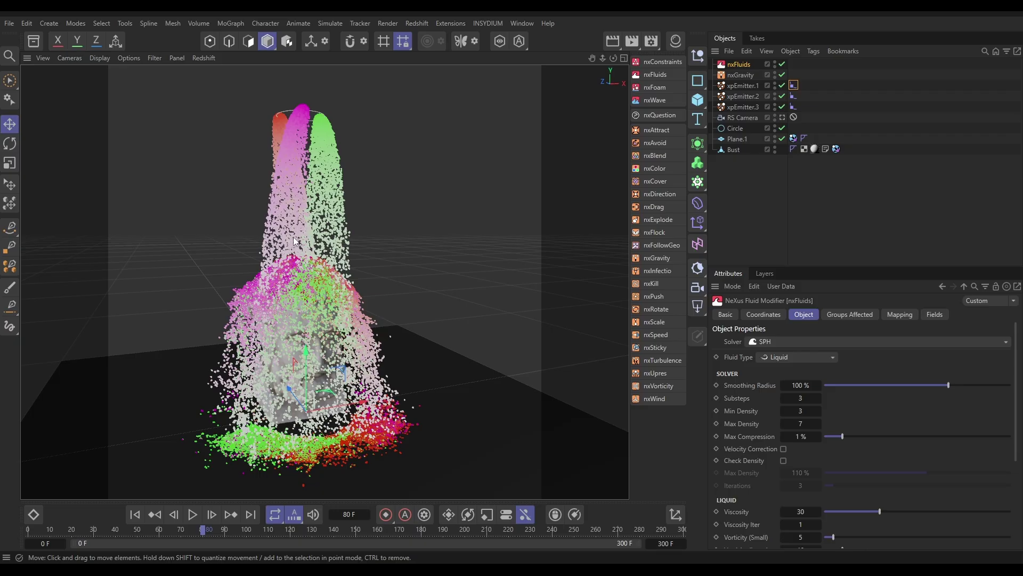
Show the Project Settings' X-Particles dynamics: 2 subframes, 100 collisions, 3 iterations, 10% accuracy
key("ctrl+d")
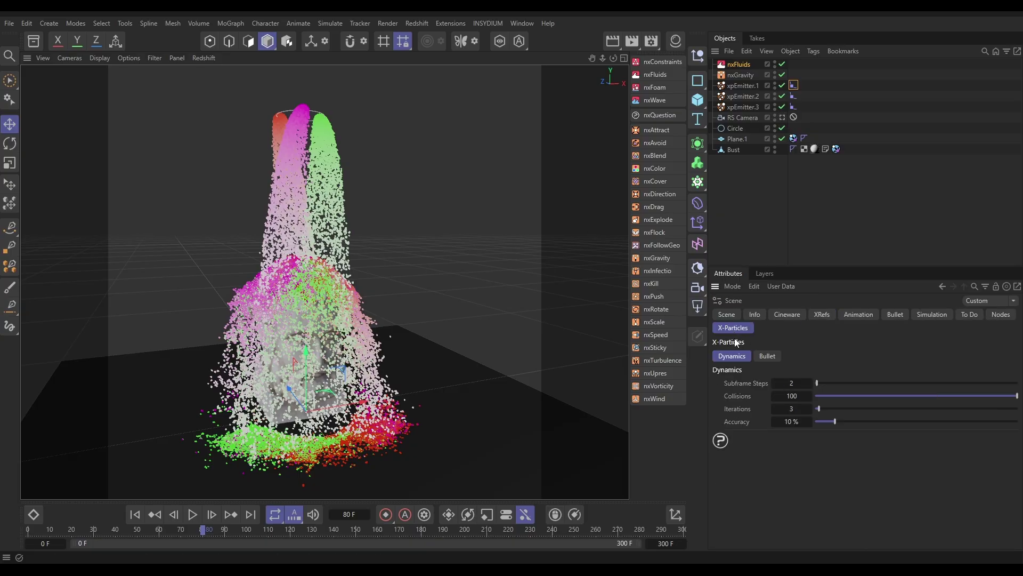
left_click(727, 315)
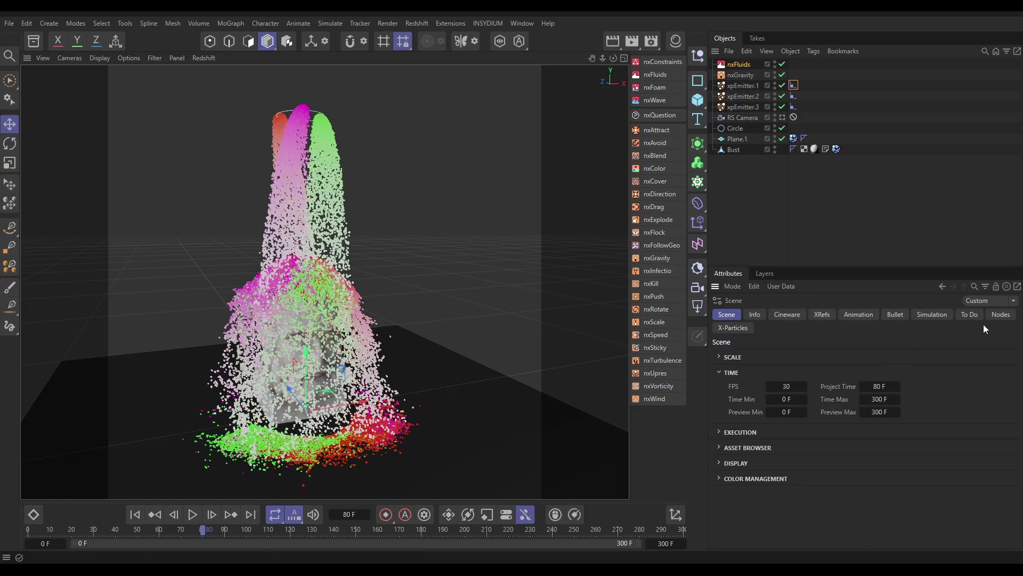
left_click(734, 328)
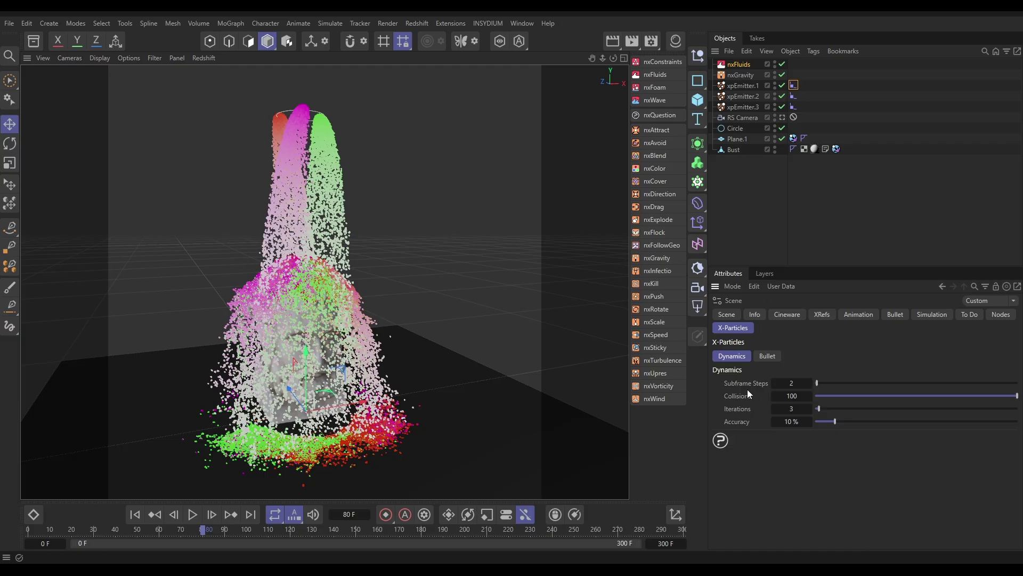
Replay the simulation from the first frame, pausing at frame 55
left_click(135, 514)
left_click(191, 514)
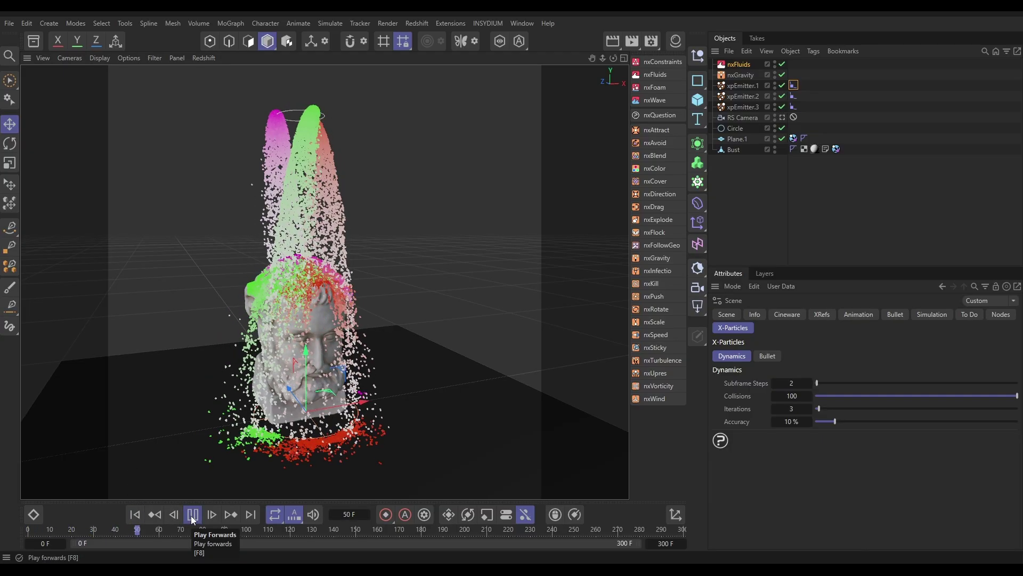
left_click(193, 514)
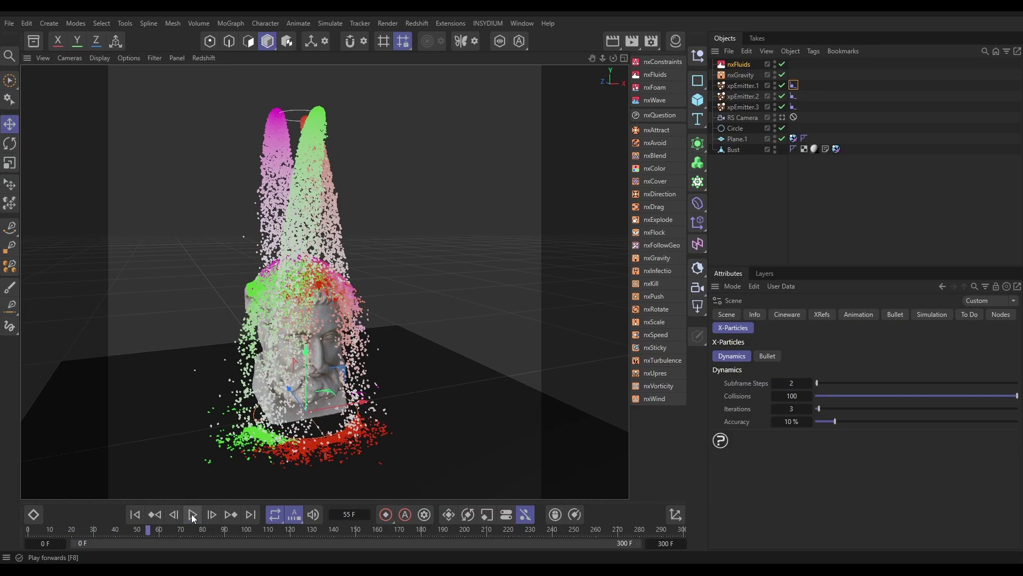
Add nxConstraints with a Viscosity layer: connection limit 8, radius 20 cm, stiffness 40 %, 2 iterations
left_click(654, 63)
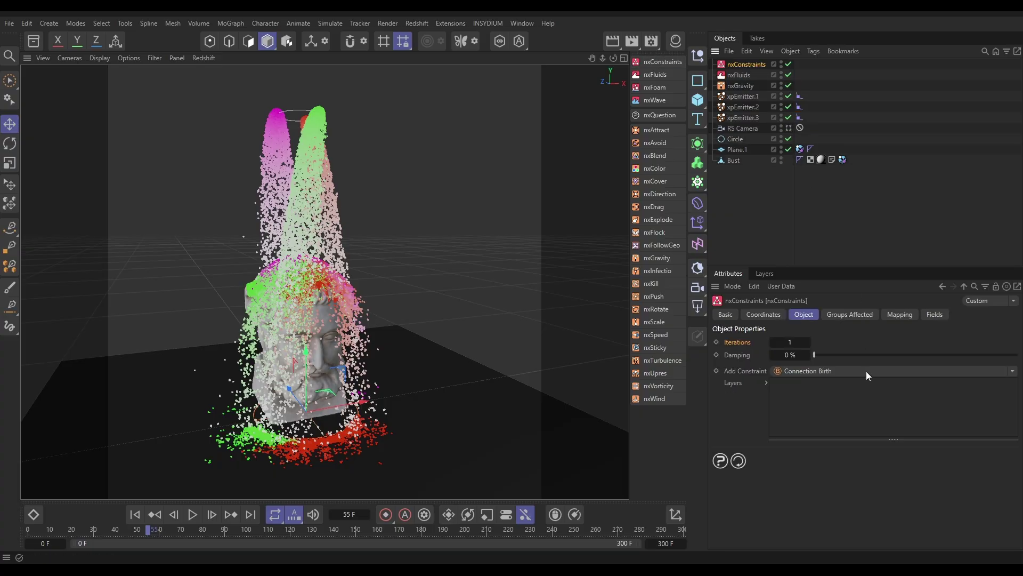
left_click(1013, 372)
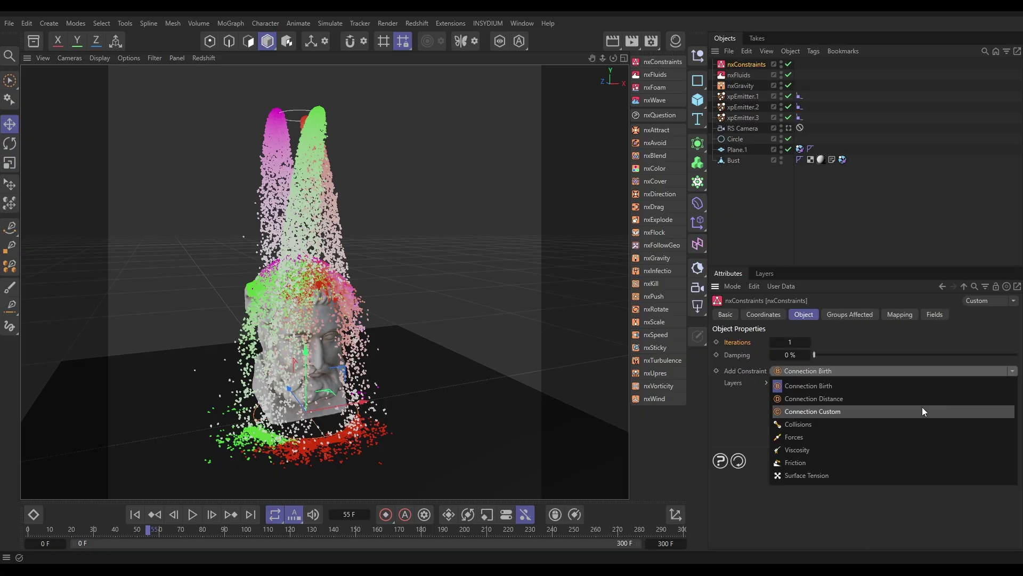
left_click(856, 448)
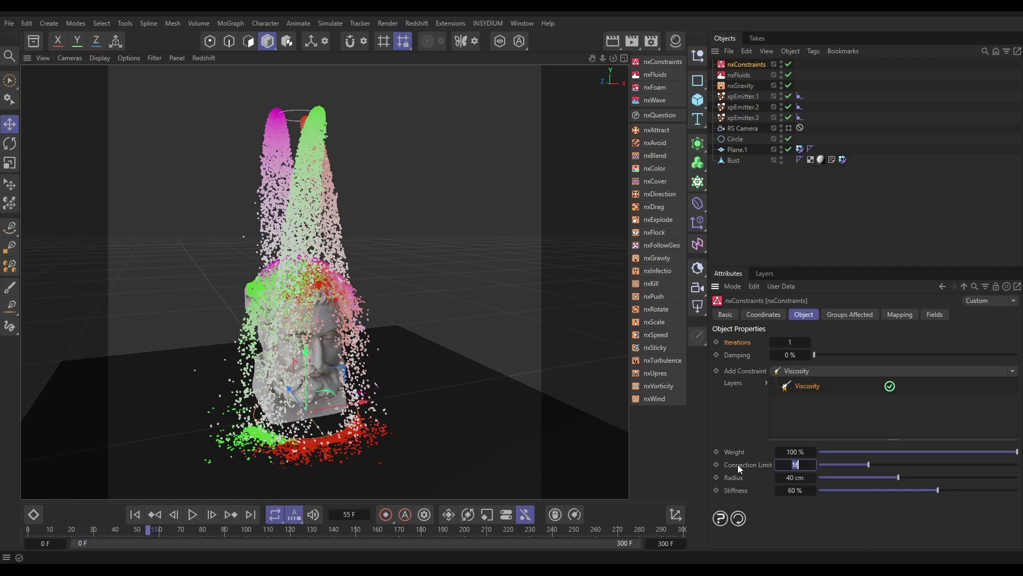
type("8")
key("Return")
key("Tab")
type("20")
key("Return")
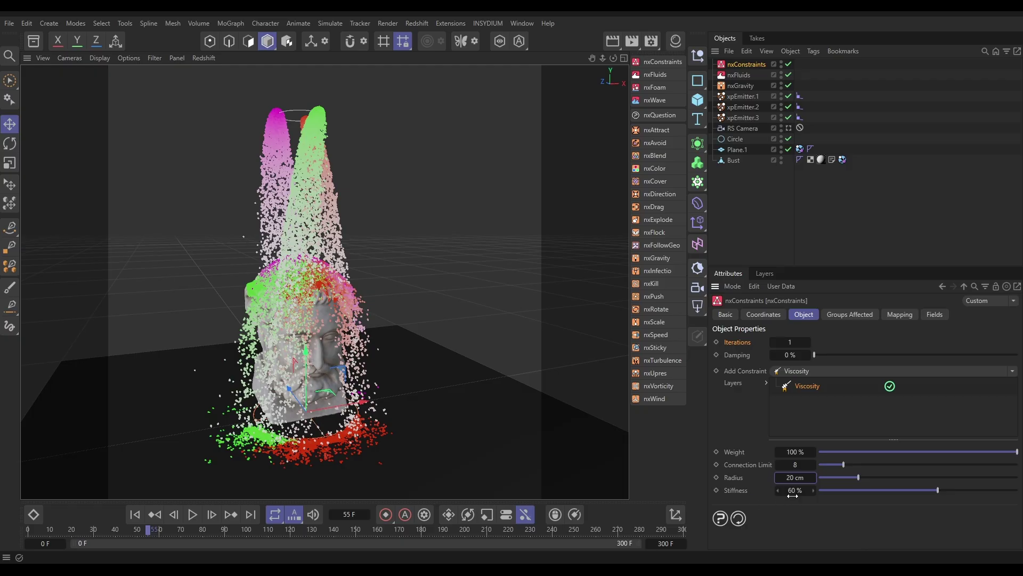
left_click(793, 490)
type("40")
key("Return")
left_click(811, 344)
Confirm 2 iterations, replay from the start, and view the viscous streams through the RS Camera
left_click(773, 345)
left_click(136, 513)
left_click(193, 515)
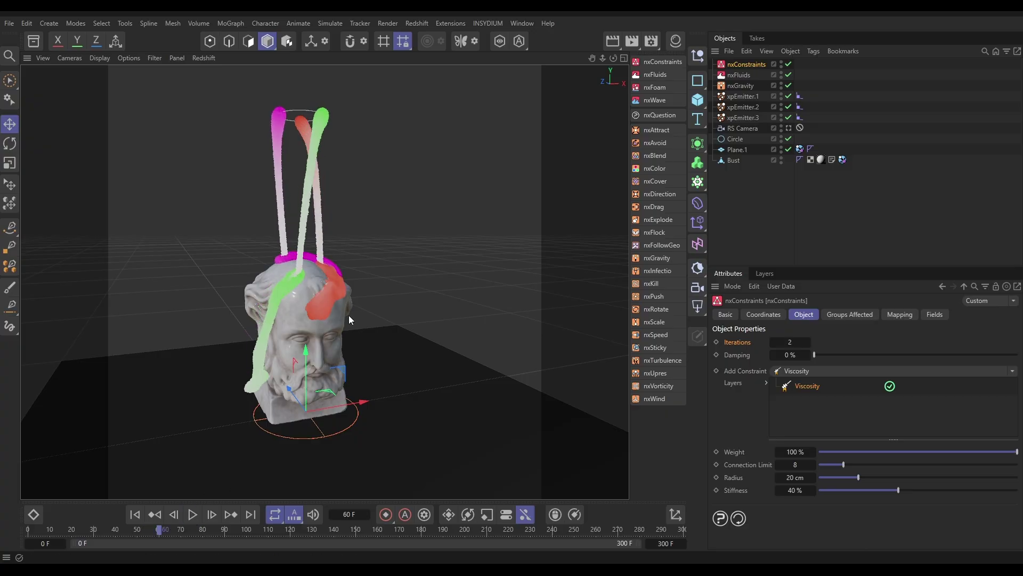
left_click(789, 128)
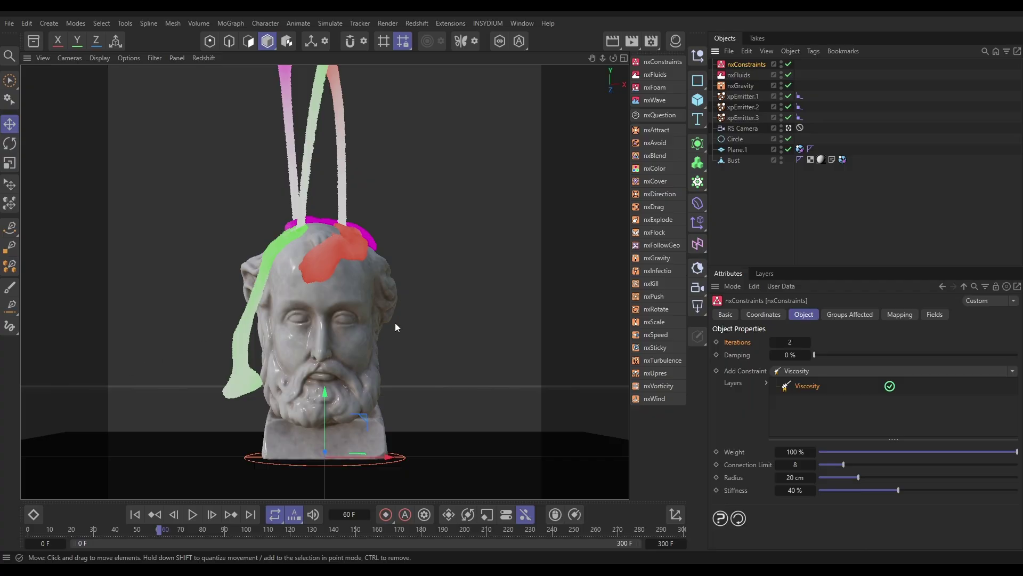
Add nxAttract raised into the bust with force 50, acceleration 0 cm, speed limit 50000000
left_click(660, 131)
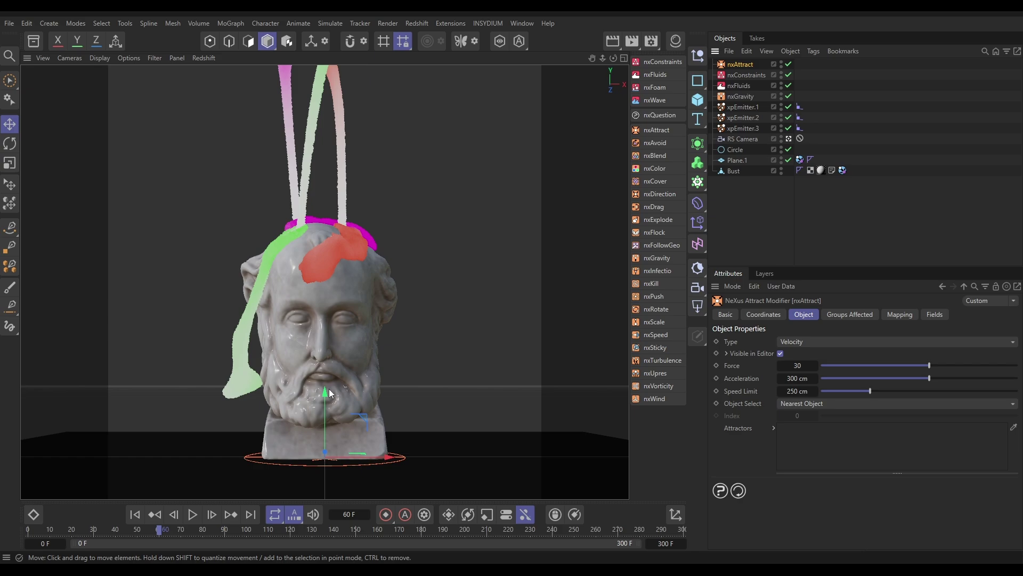
left_click_drag(329, 392, 348, 337)
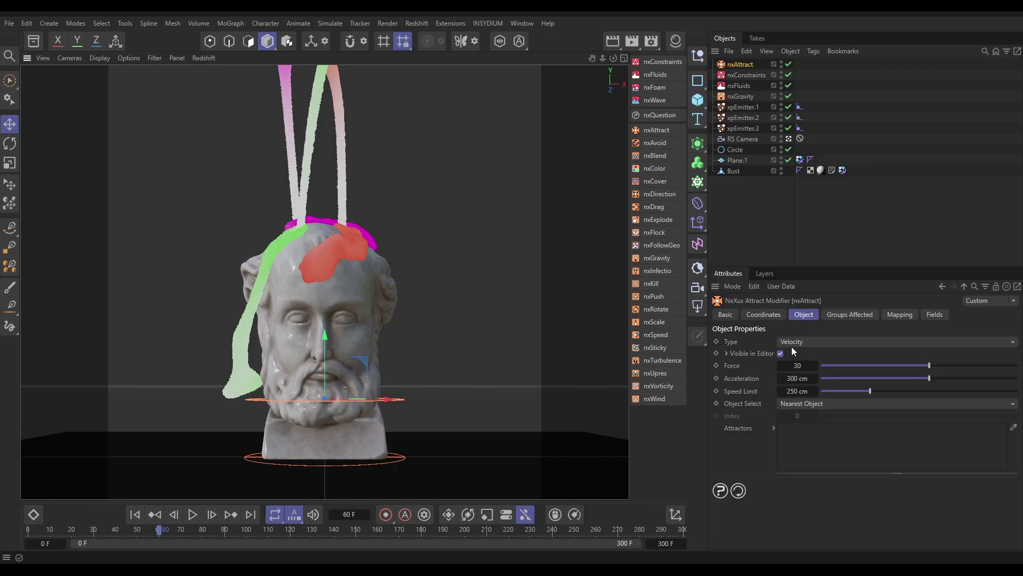
left_click(798, 365)
type("50")
key("Return")
key("Tab")
type("0")
key("Return")
key("Tab")
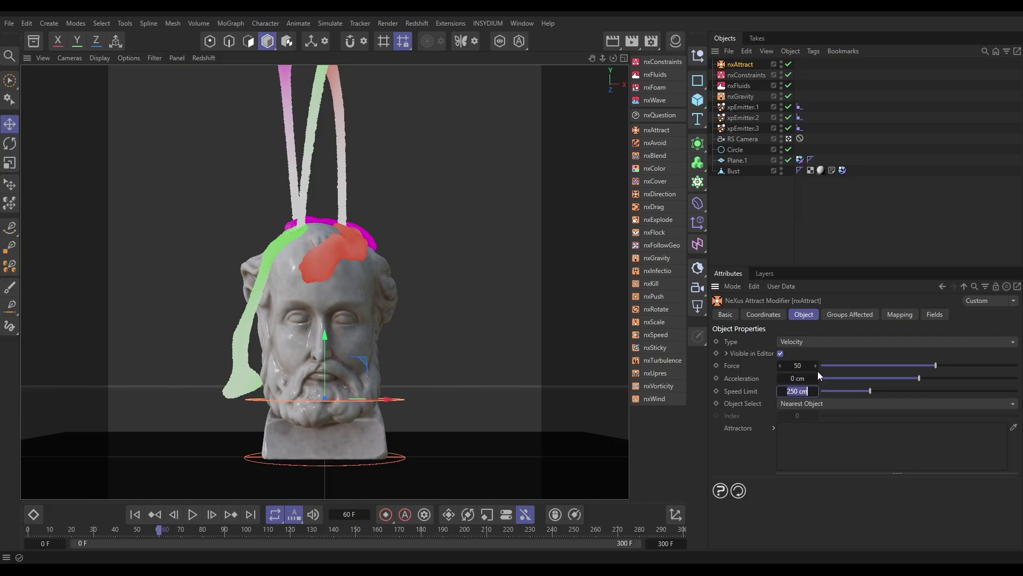
type("50000000")
key("Return")
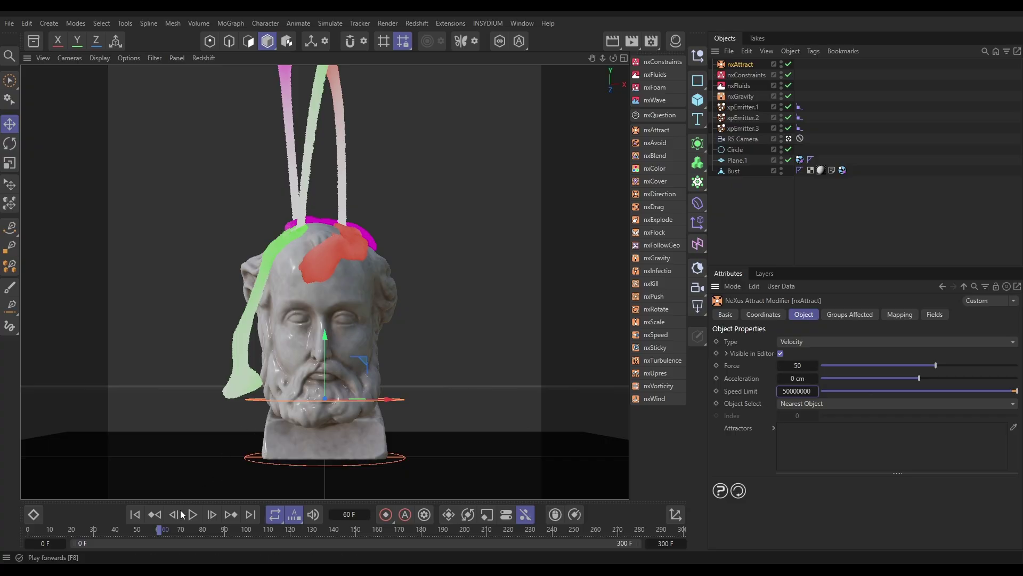
Replay the simulation from the first frame, stopping at frame 68
left_click(135, 514)
left_click(192, 514)
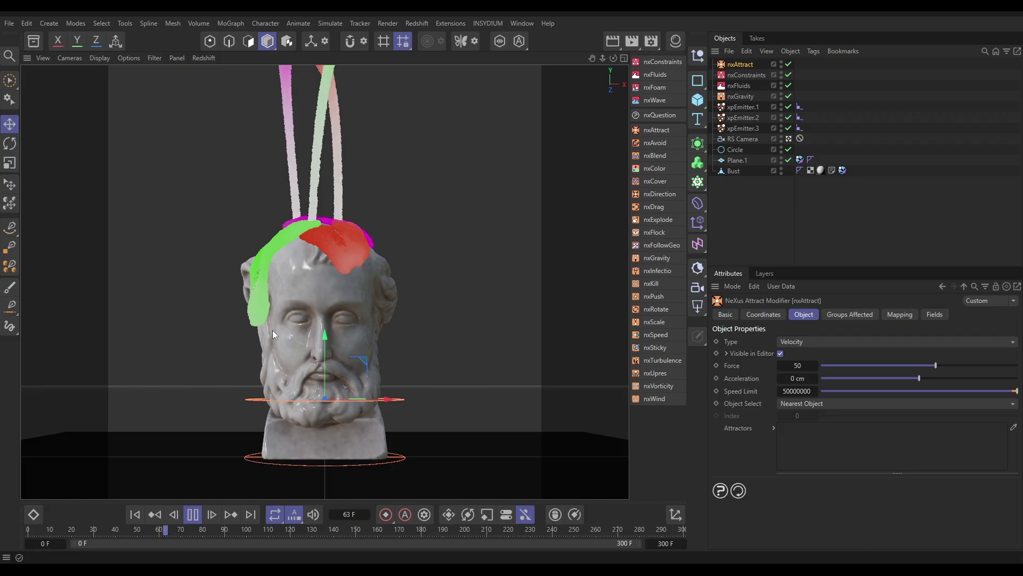
left_click(212, 514)
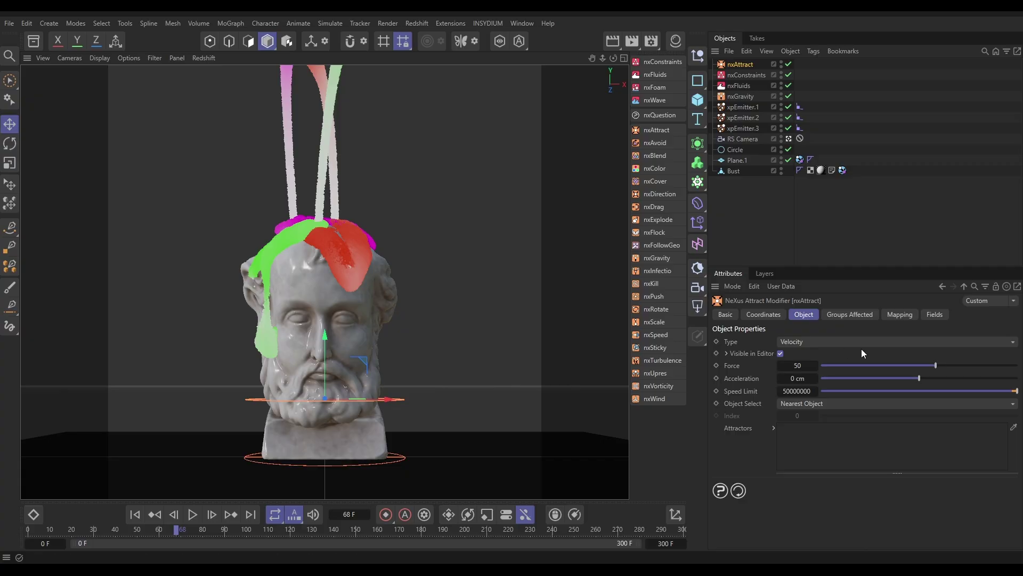
left_click(934, 314)
Add a +Y Linear Field to nxAttract, shorten it to about 50.5 cm, and preview to frame 83
left_click(727, 425)
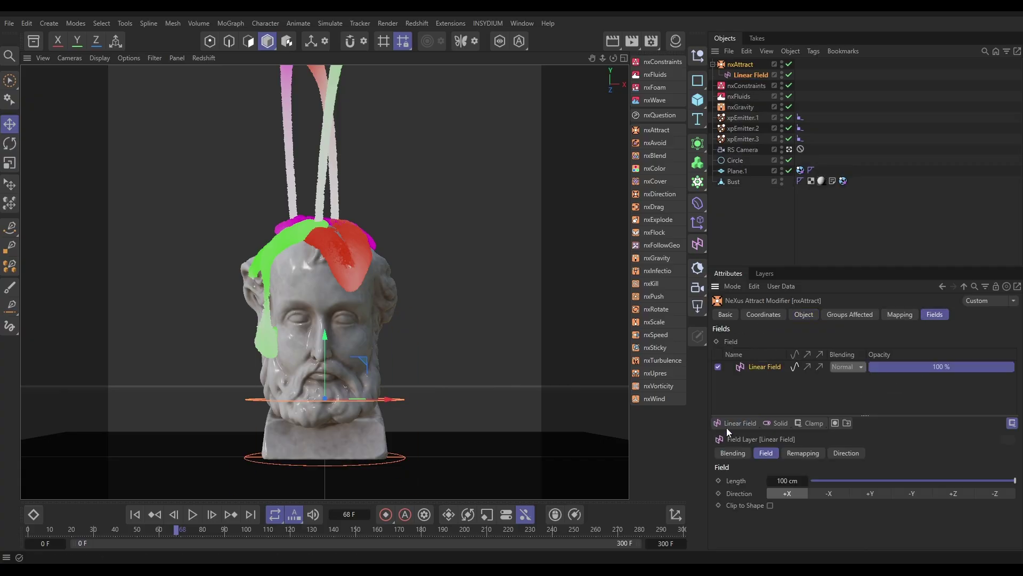
left_click(869, 494)
left_click_drag(324, 327, 327, 293)
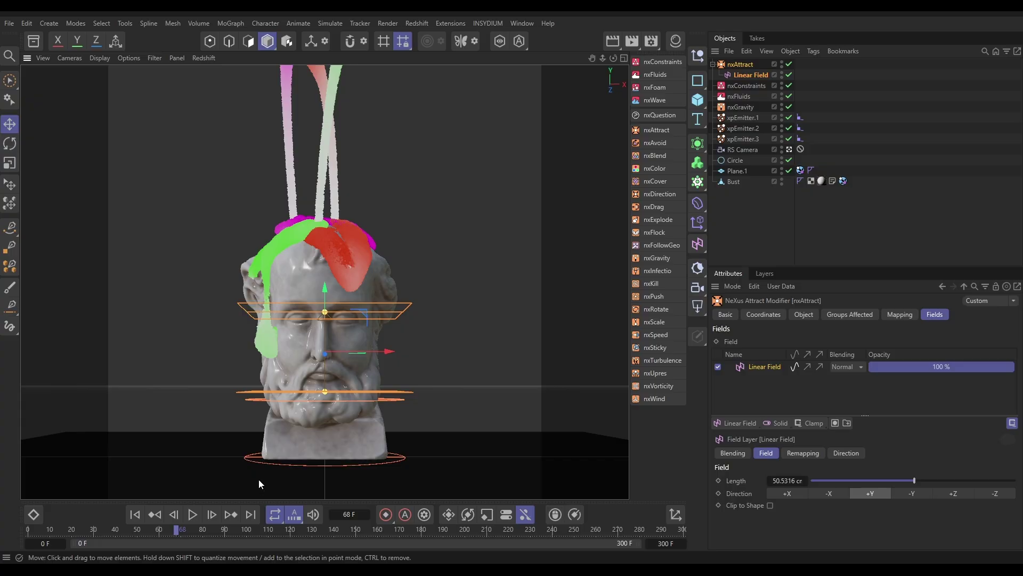
left_click(193, 515)
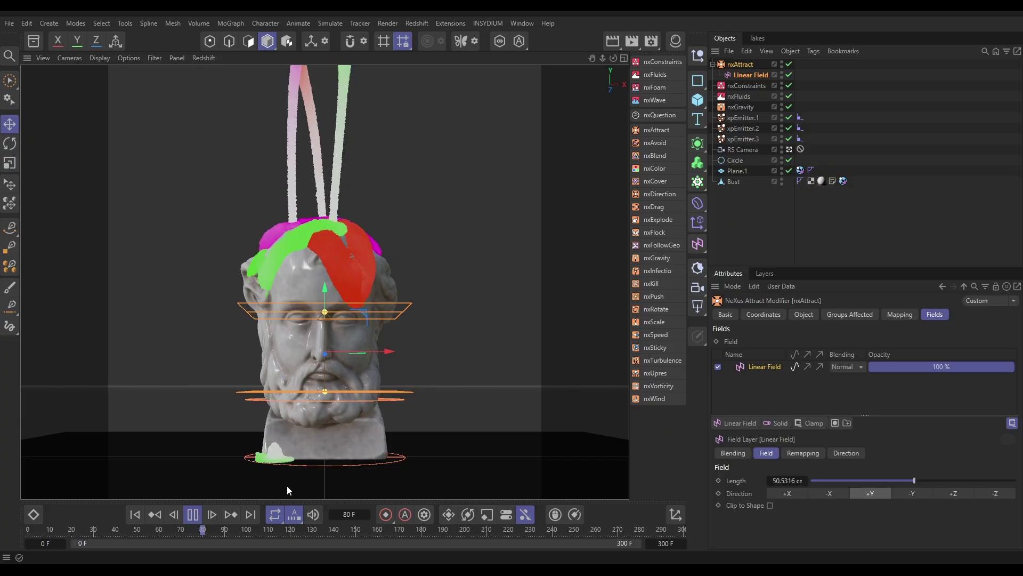
left_click(195, 514)
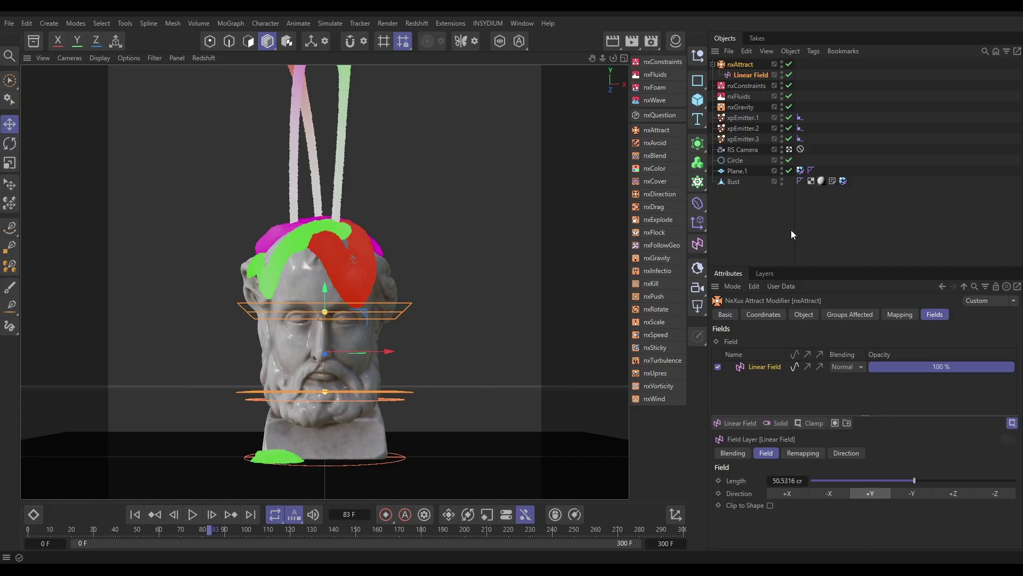
Create Particle Group 1, 2 and 3 for xpEmitter.1, xpEmitter.2 and xpEmitter.3 respectively
left_click(742, 118)
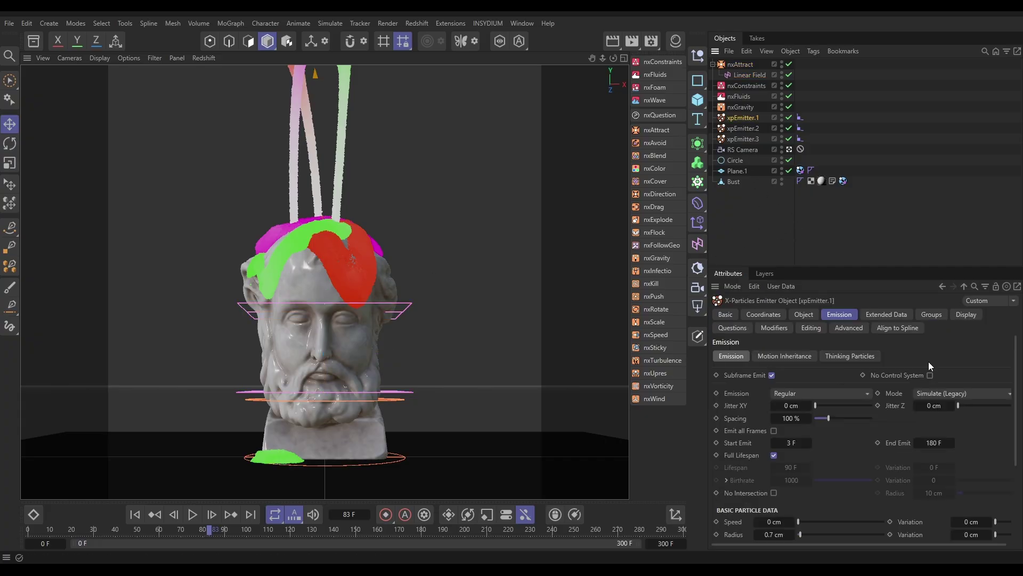
left_click(928, 314)
left_click(756, 479)
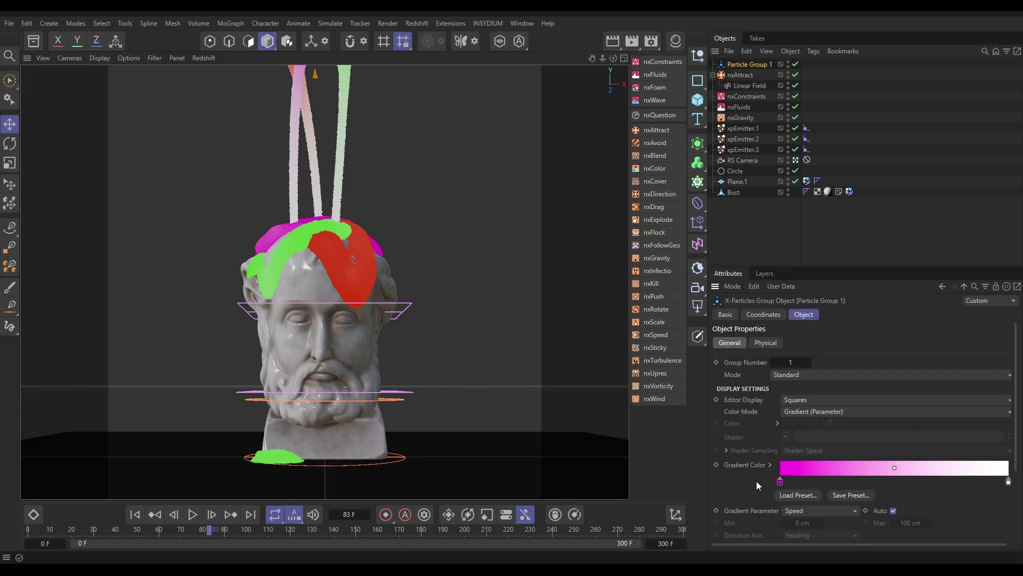
left_click(743, 138)
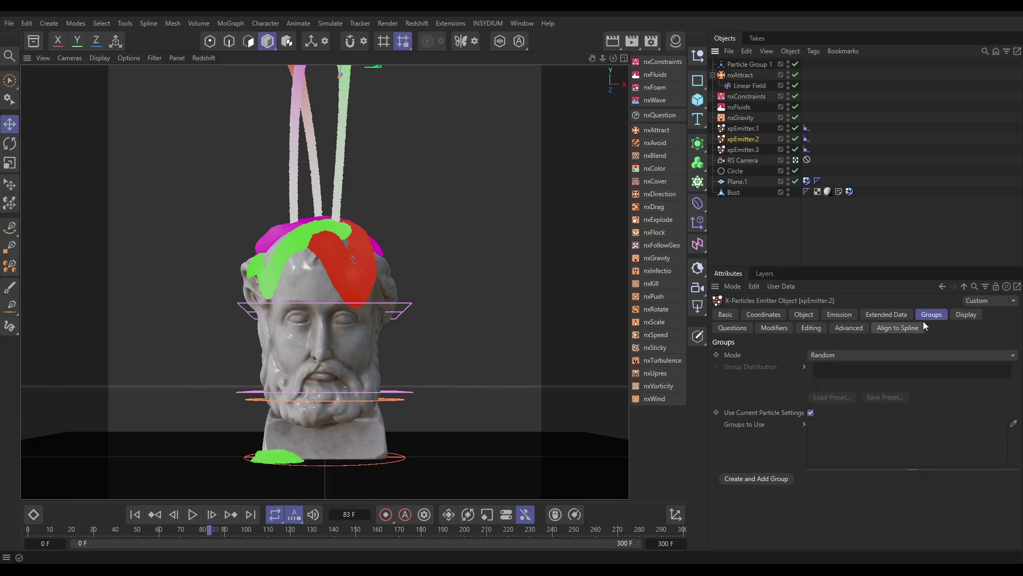
left_click(733, 479)
left_click(746, 161)
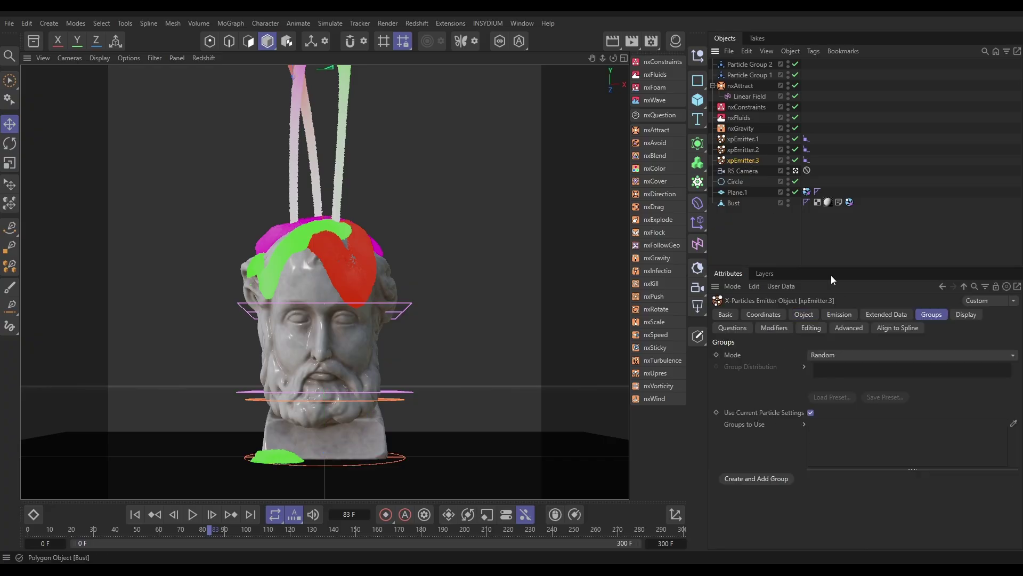
left_click(778, 478)
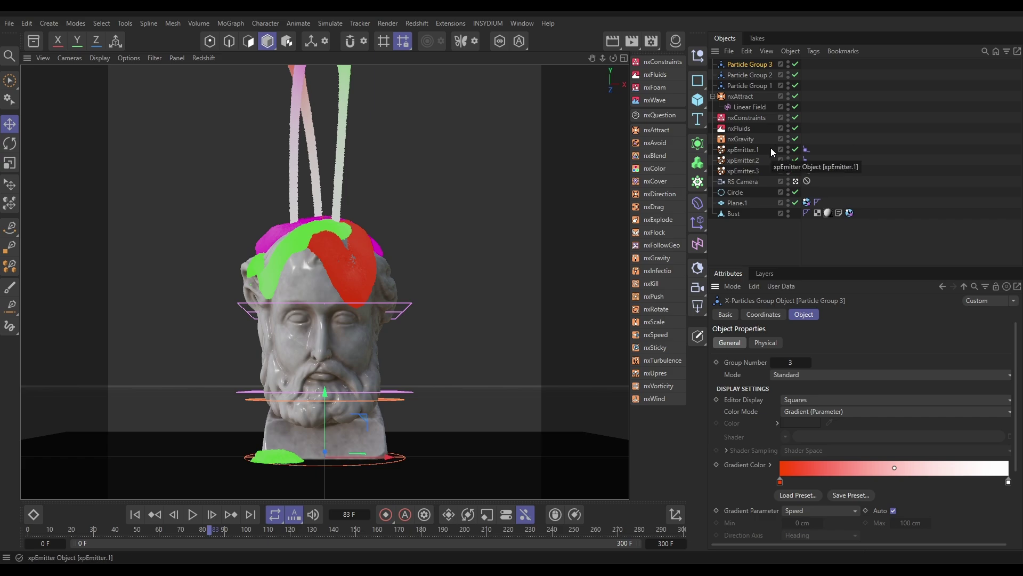
Add a Group mapping layer to the nxConstraints modifier
left_click(752, 119)
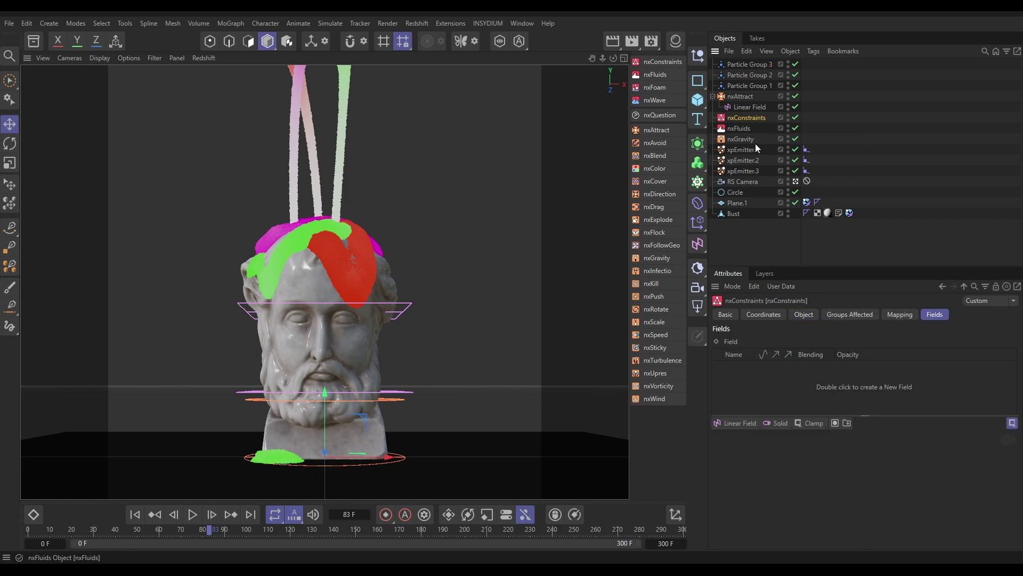
left_click(804, 314)
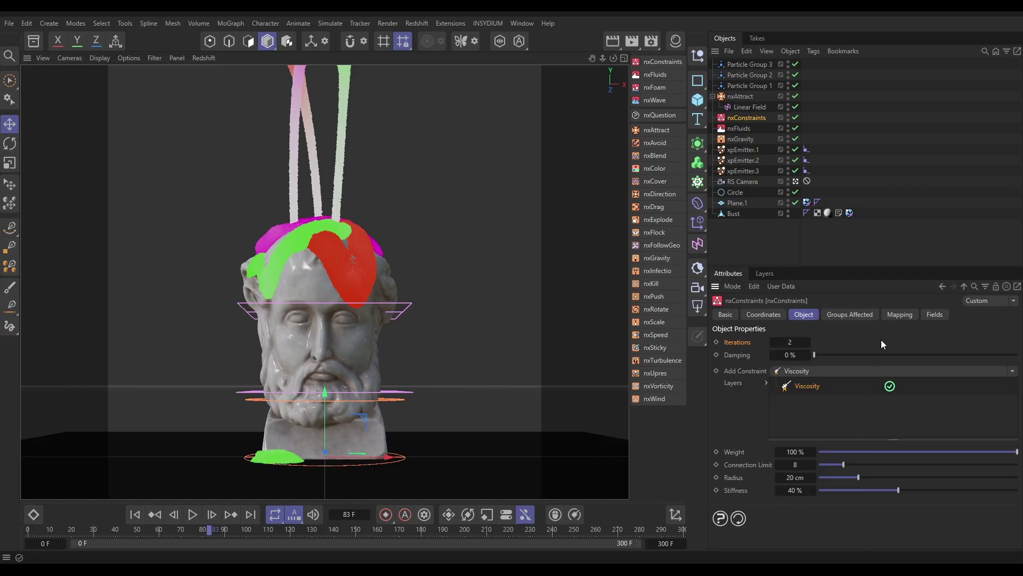
left_click(899, 315)
left_click(1010, 342)
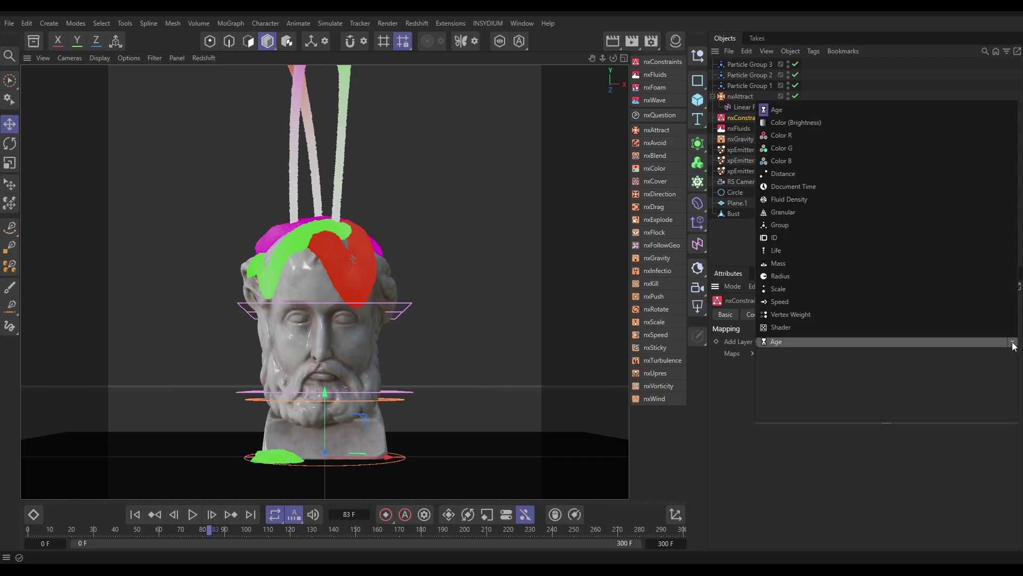
left_click(795, 223)
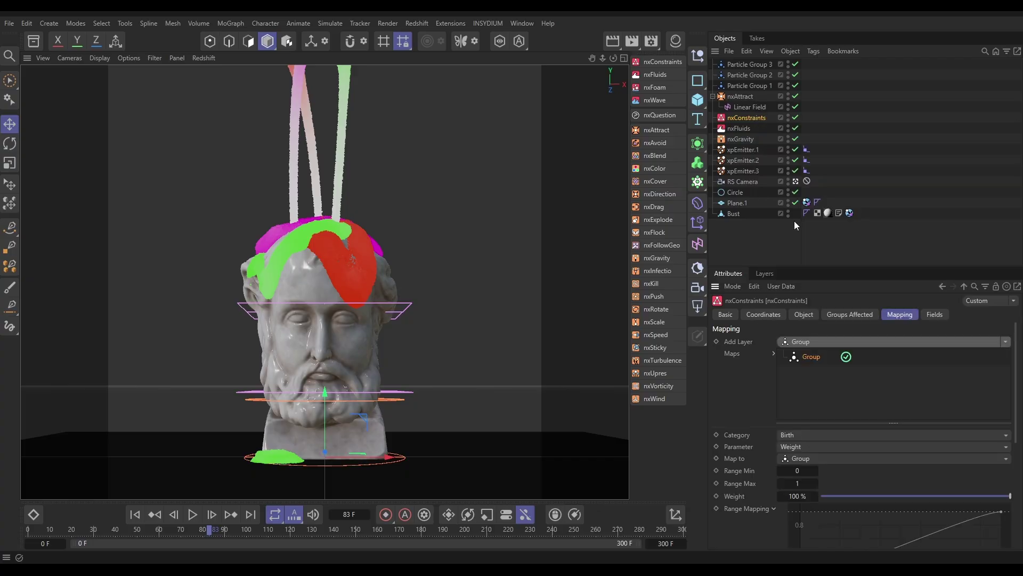
Map the Viscosity Stiffness parameter over group range 1 to 3
left_click(805, 434)
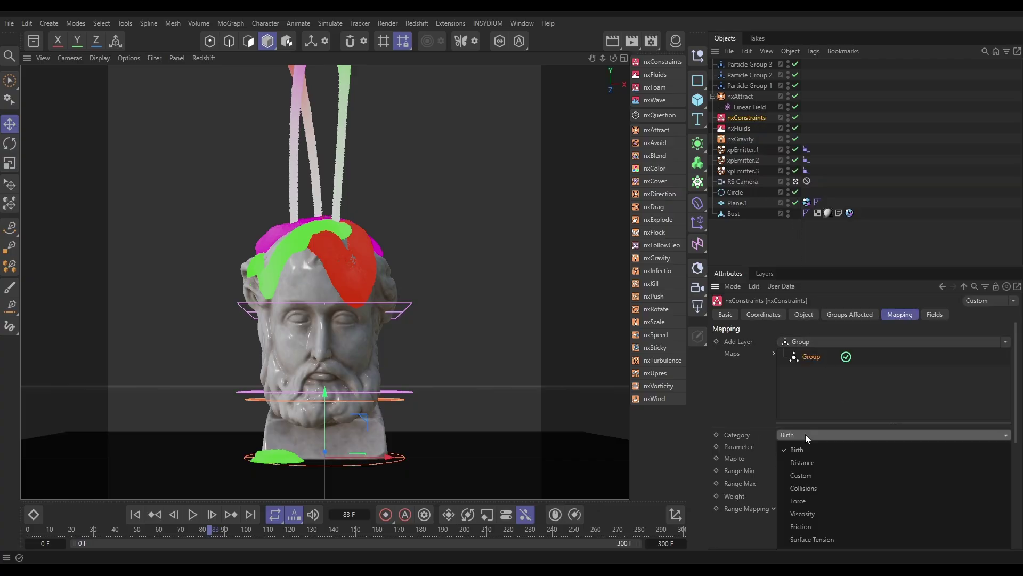
left_click(802, 514)
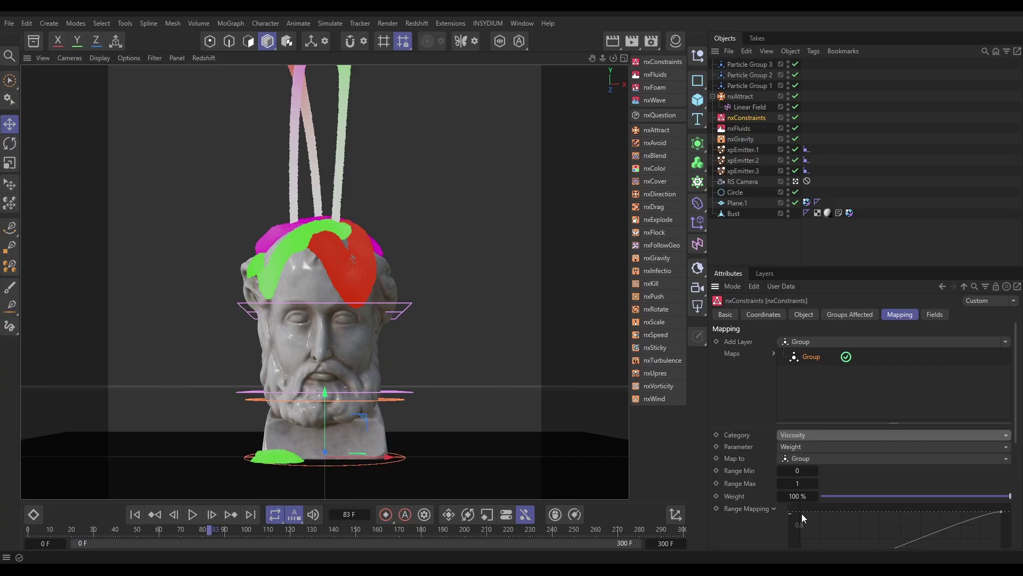
left_click(797, 448)
left_click(805, 487)
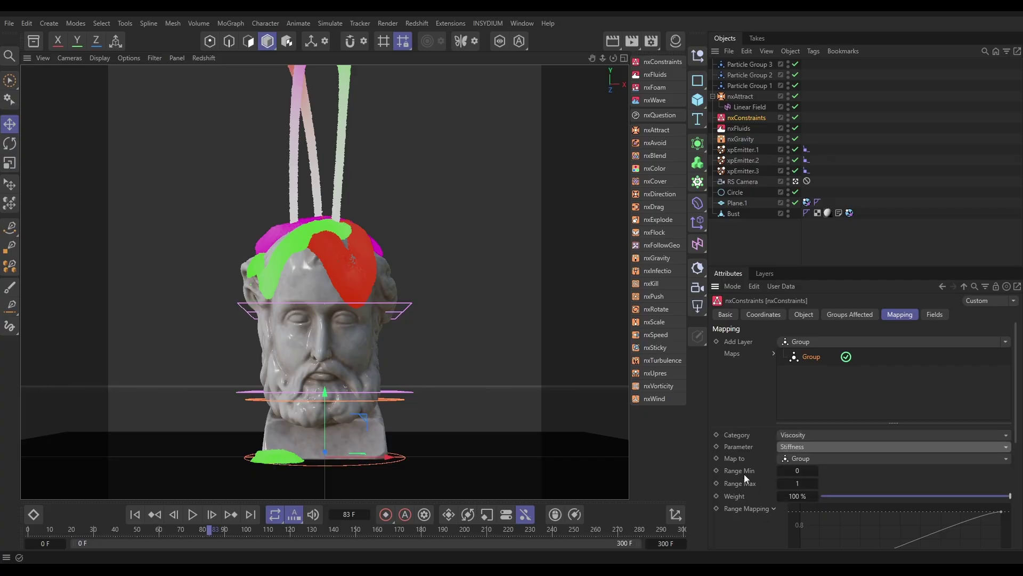
left_click(798, 470)
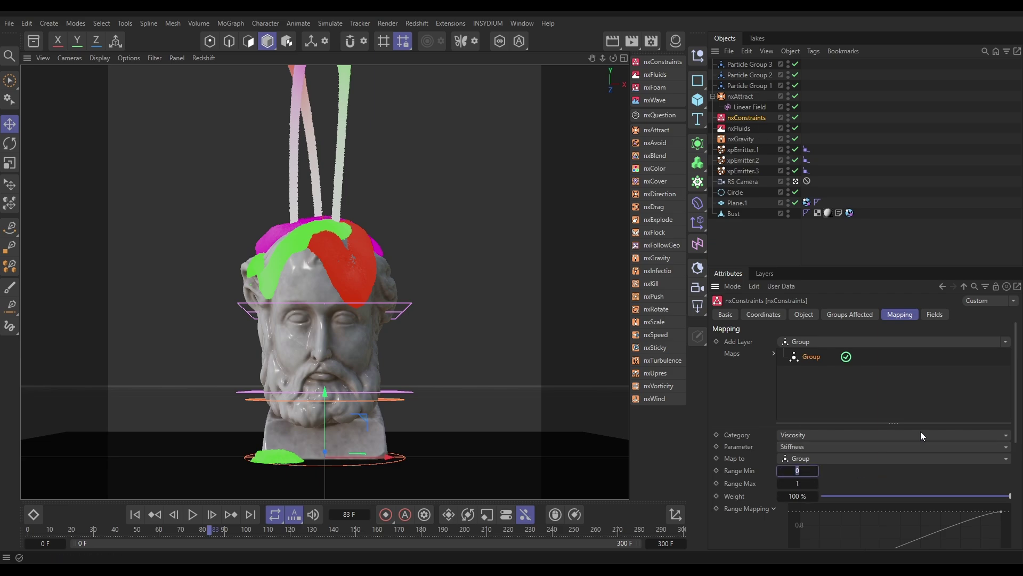
type("1")
key("Tab")
type("3")
scroll(824, 491, "down", 5)
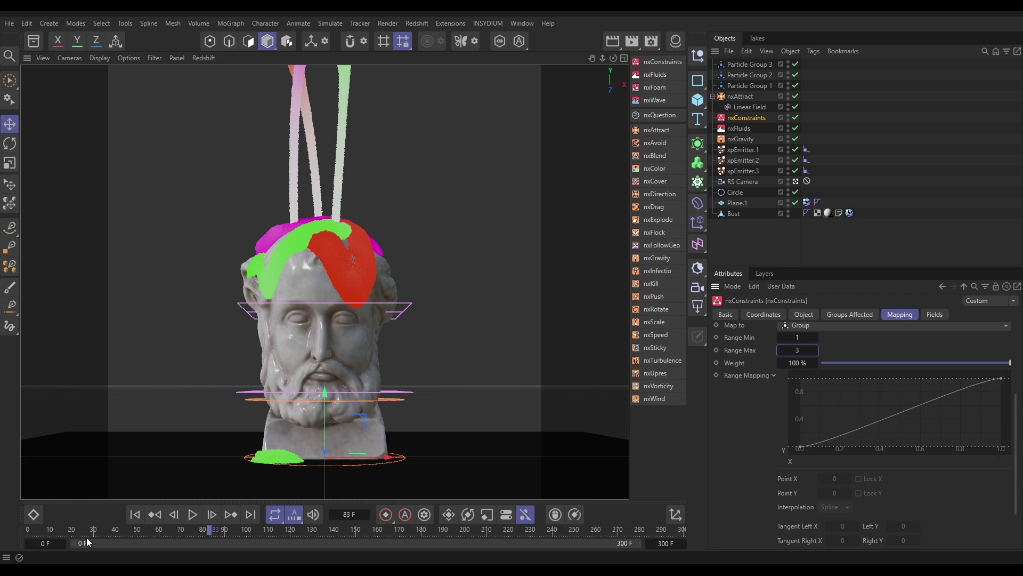
Replay the simulation from frame 0 and pause it to inspect the three streams
left_click(134, 514)
left_click(193, 513)
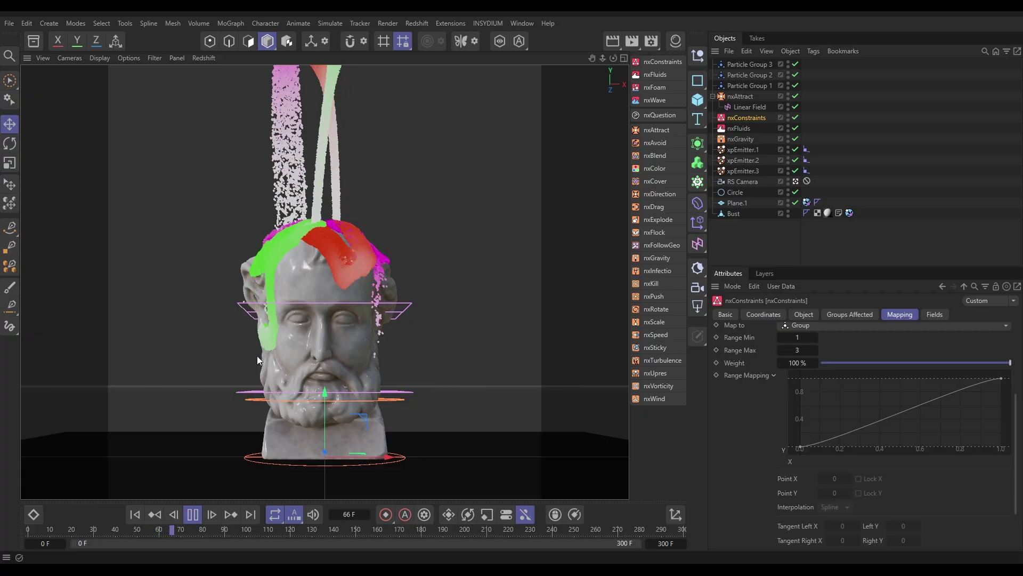
left_click(193, 515)
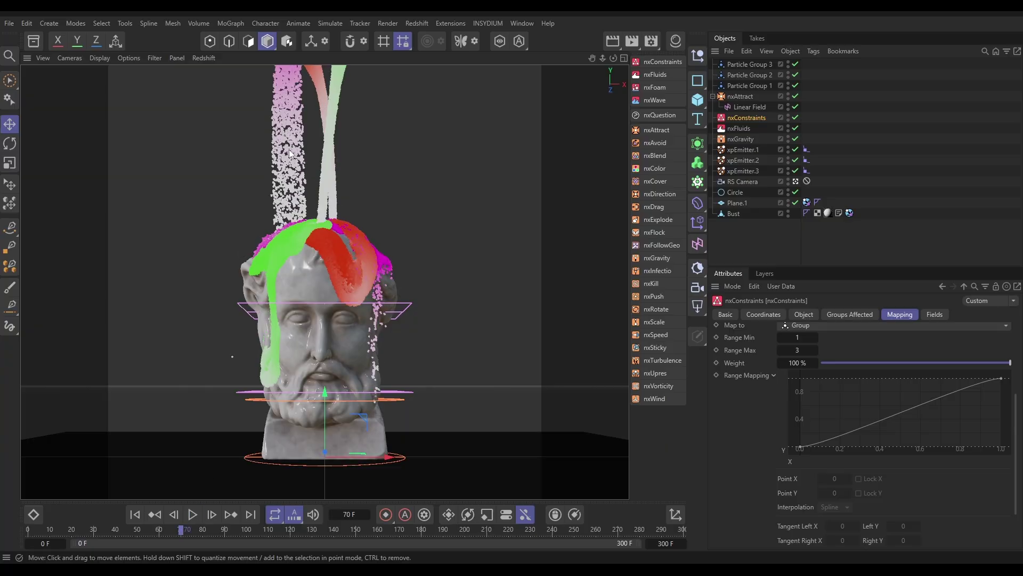
Raise the stiffness mapping curve's first point to Y 0.06 and rewind to frame 0
left_click(803, 446)
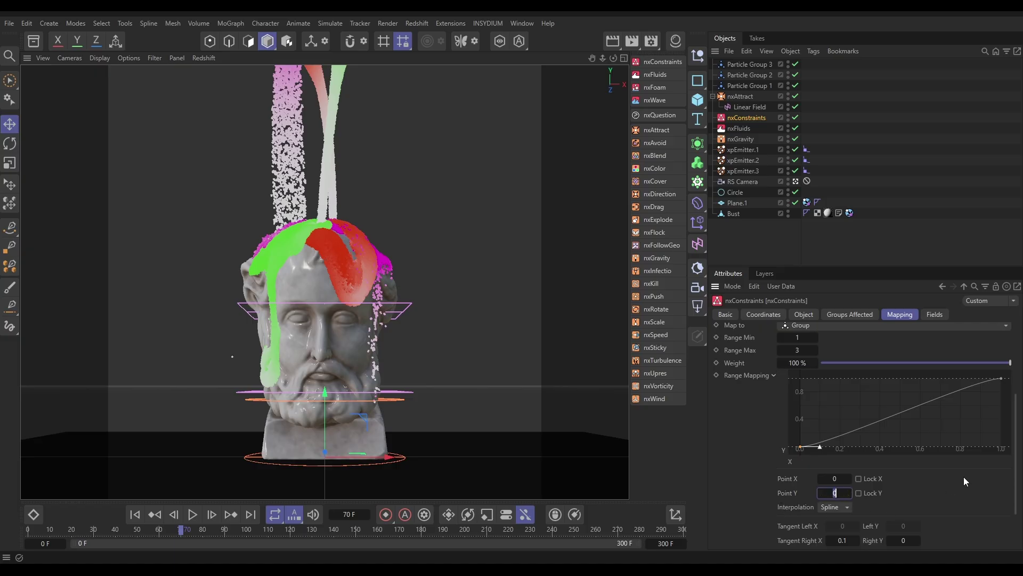
type("0.06")
key("Return")
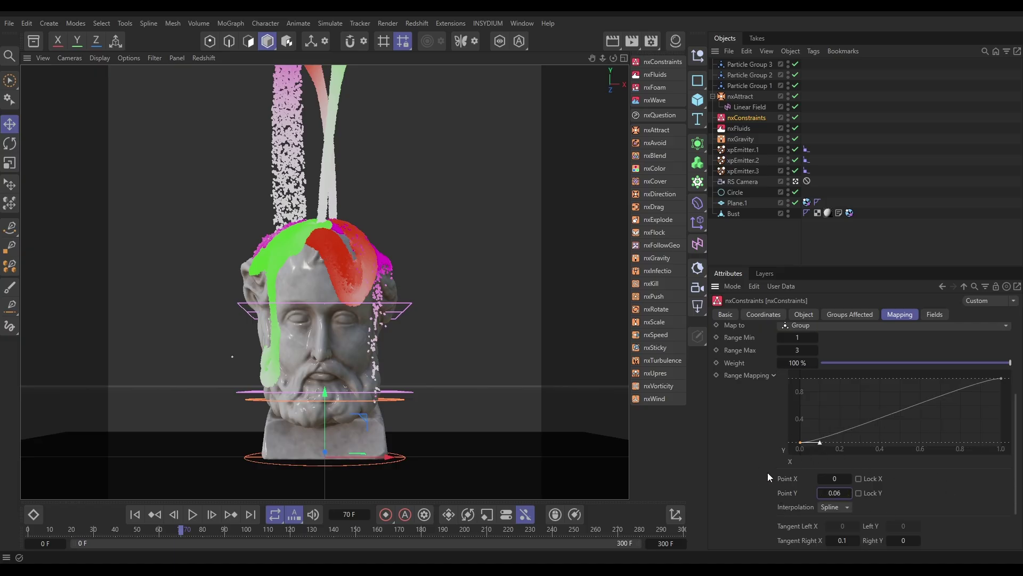
left_click(135, 514)
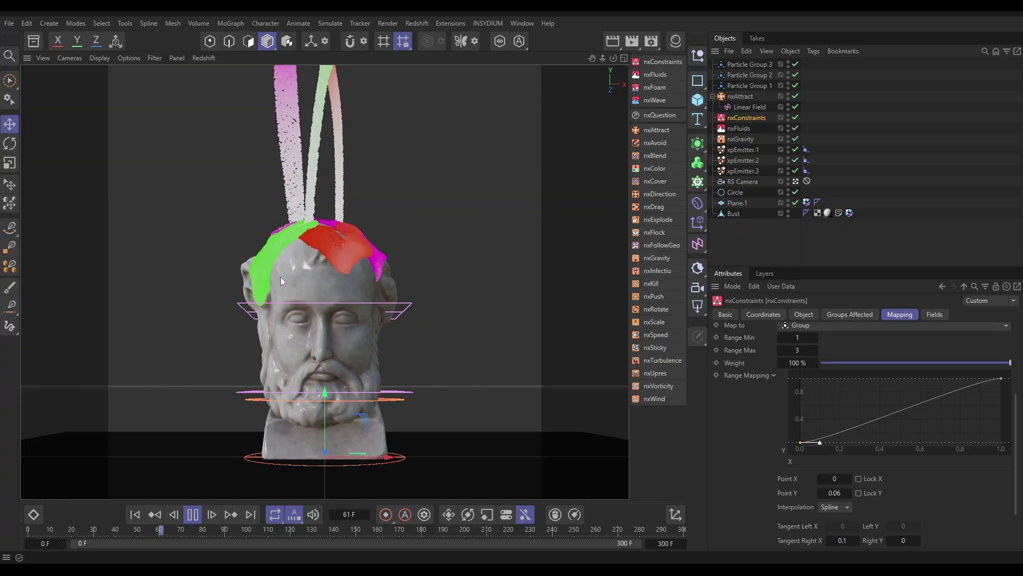
Add an xpCache object, build the cache for the three fluid streams, then rewind playback
left_click(195, 517)
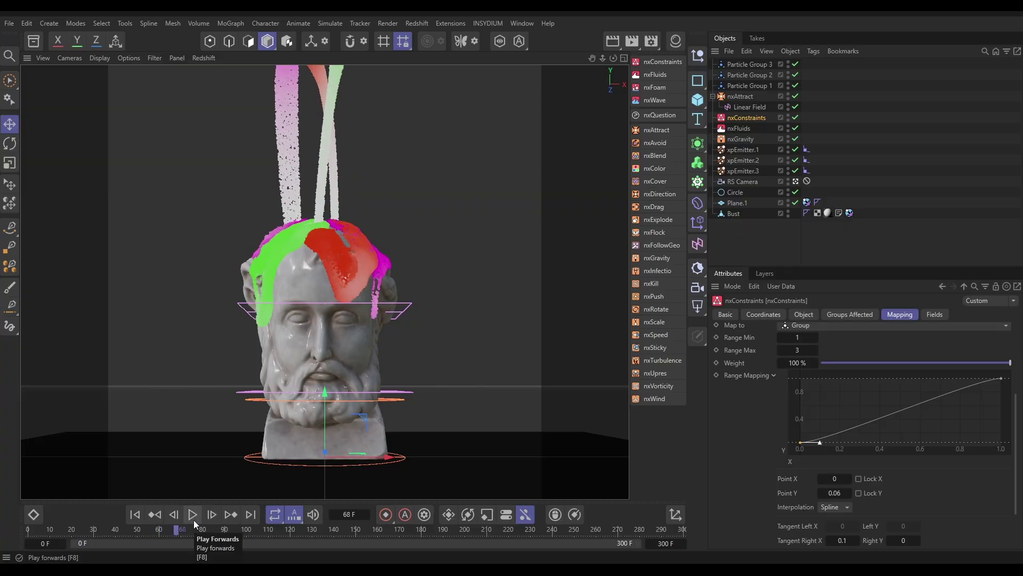
left_click(488, 23)
mouse_move(497, 61)
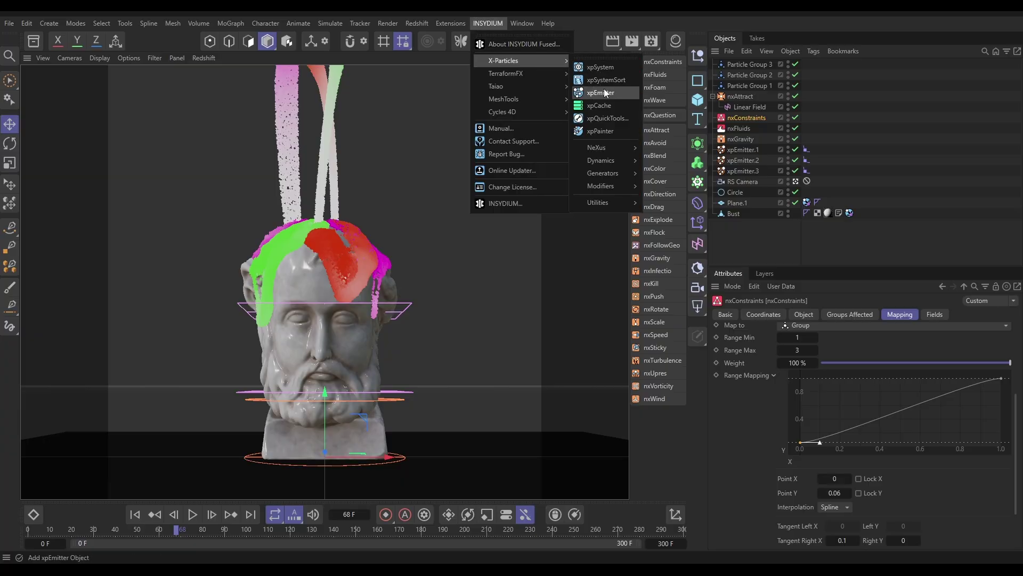
left_click(600, 105)
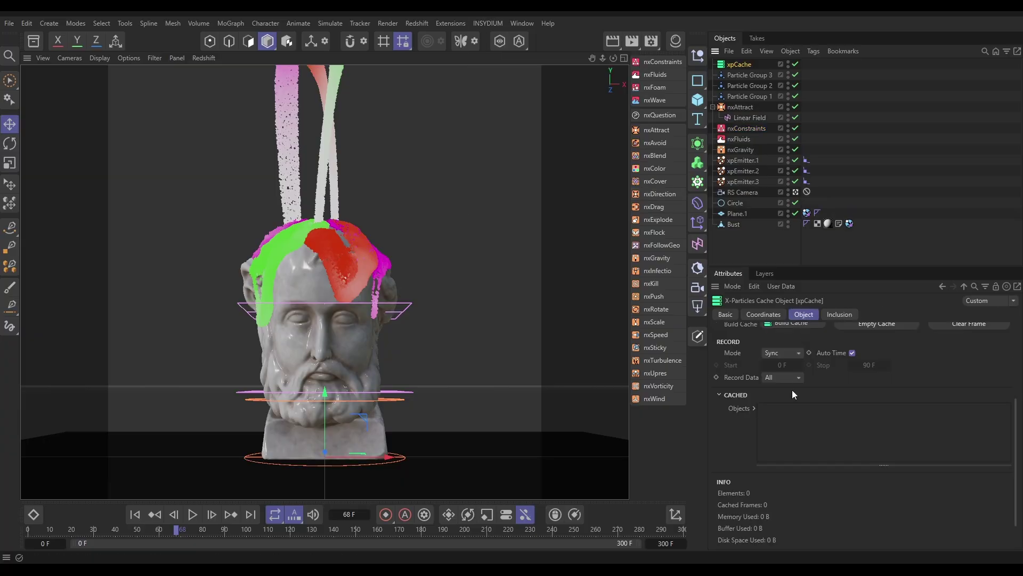
left_click(795, 325)
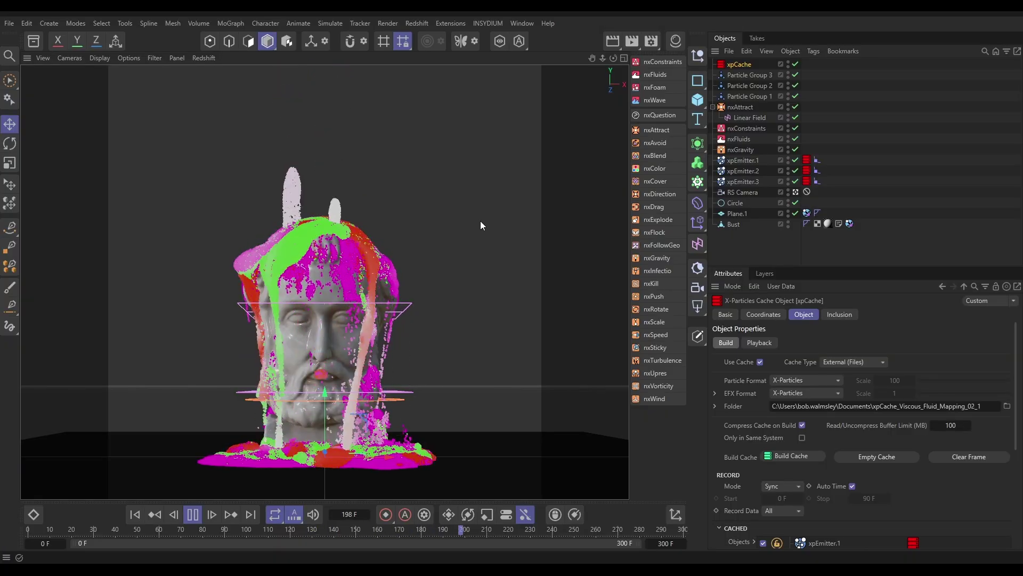
left_click(135, 515)
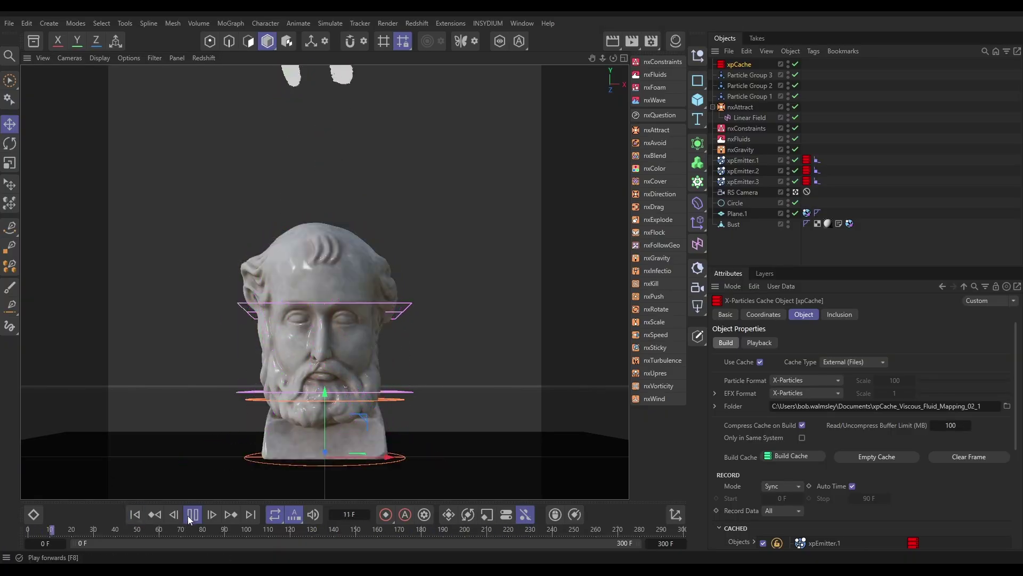